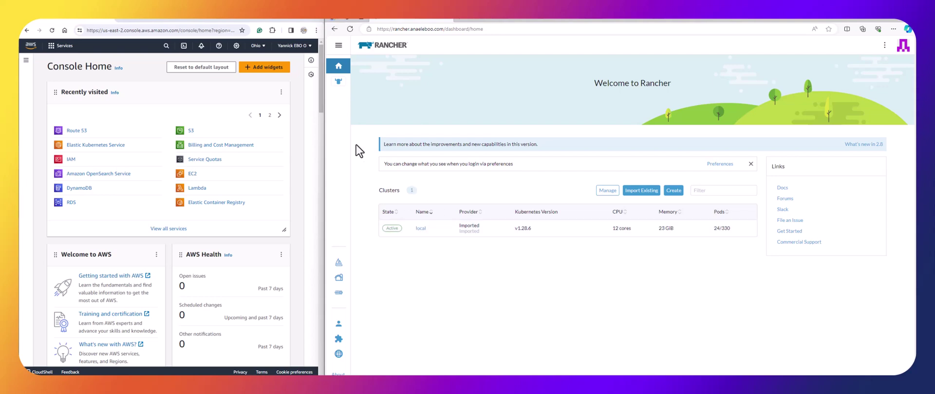
Go to Cluster Management and start creating a new cluster with the Amazon EKS hosted Kubernetes provider.
click(339, 46)
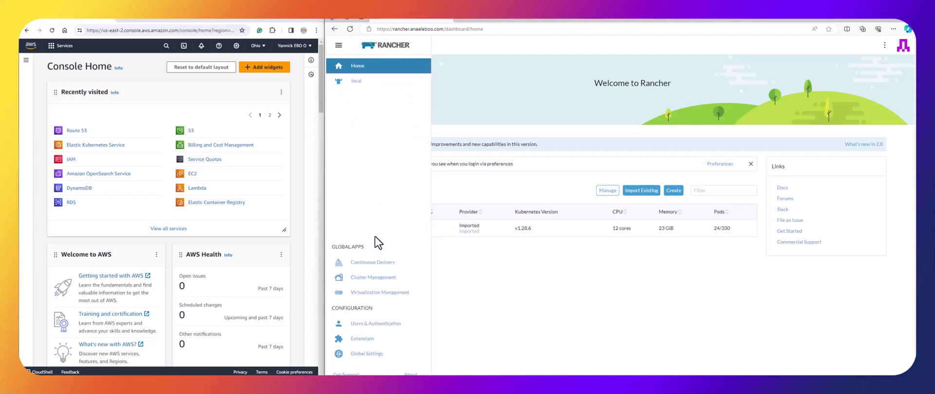
click(374, 285)
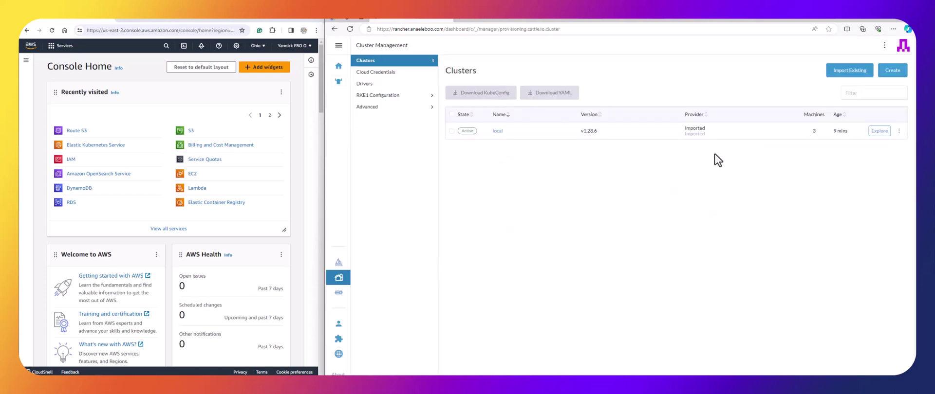
click(896, 74)
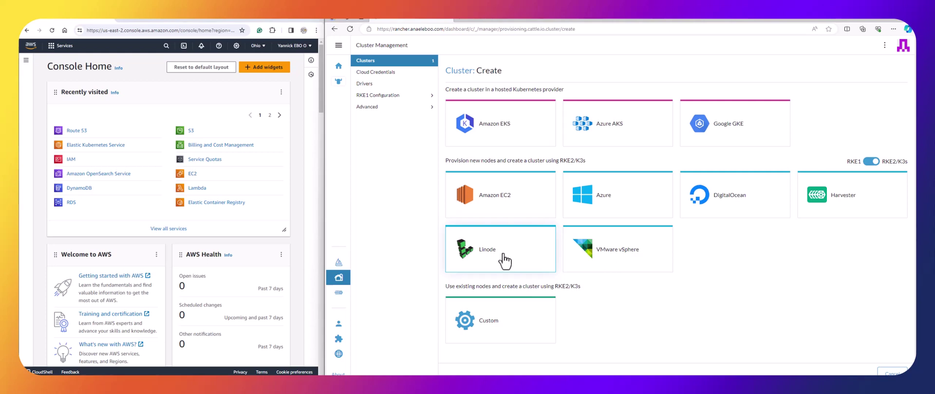
double_click(491, 136)
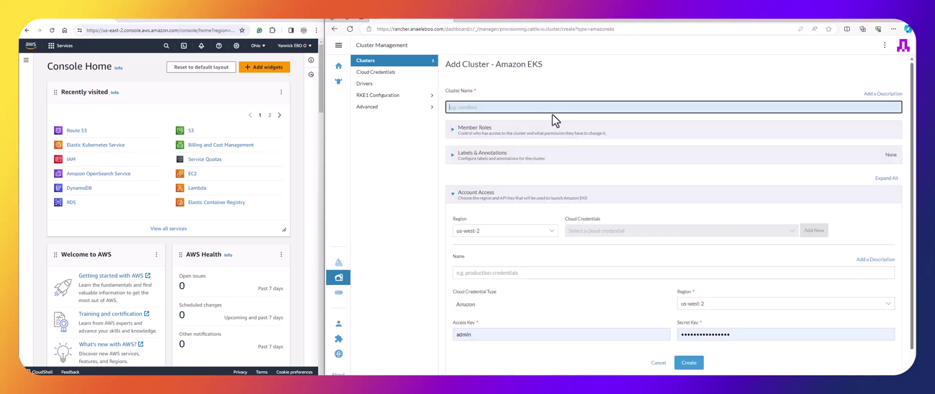
Name the cluster Amazon EKS2 and expand its Member Roles and Labels & Annotations sections.
text(Amaazon EKS2)
click(499, 136)
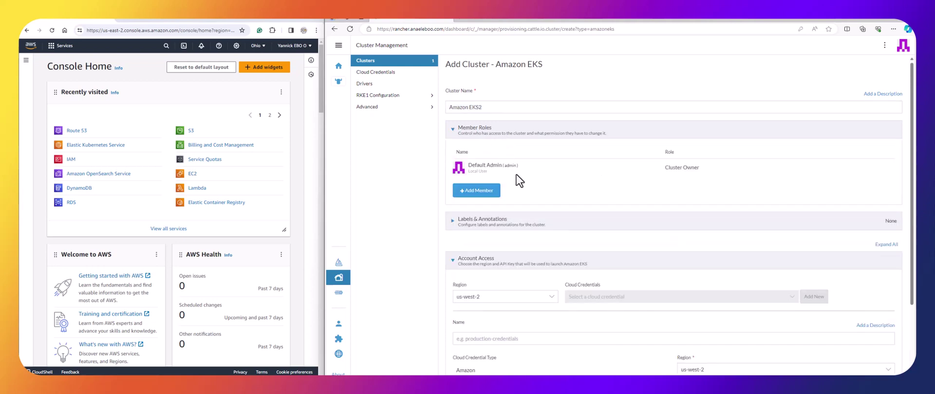
click(551, 221)
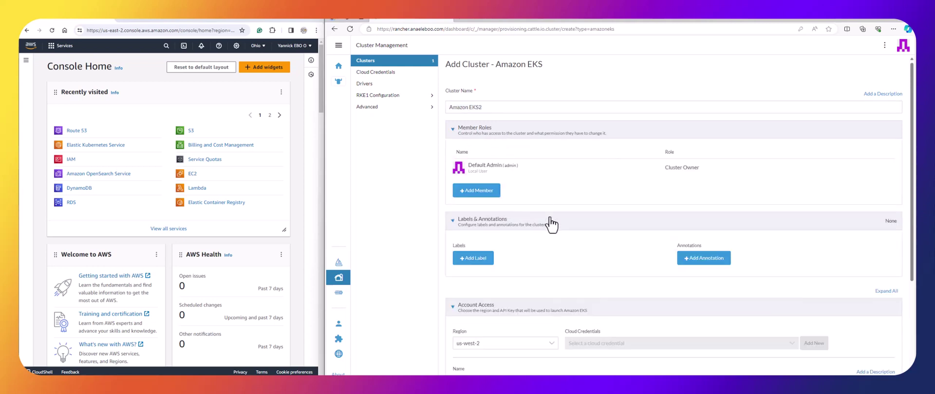
Set the account access region to us-east-2 and name the new cloud credential aws-eks-secret.
scroll(546, 215, down, 3)
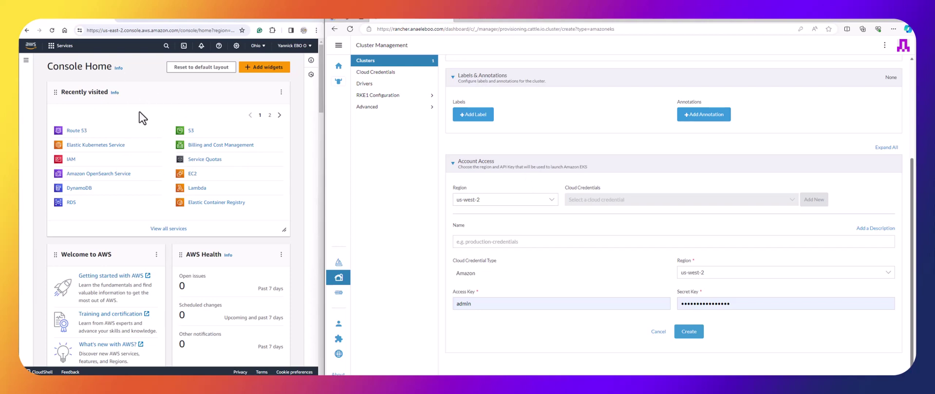
click(498, 200)
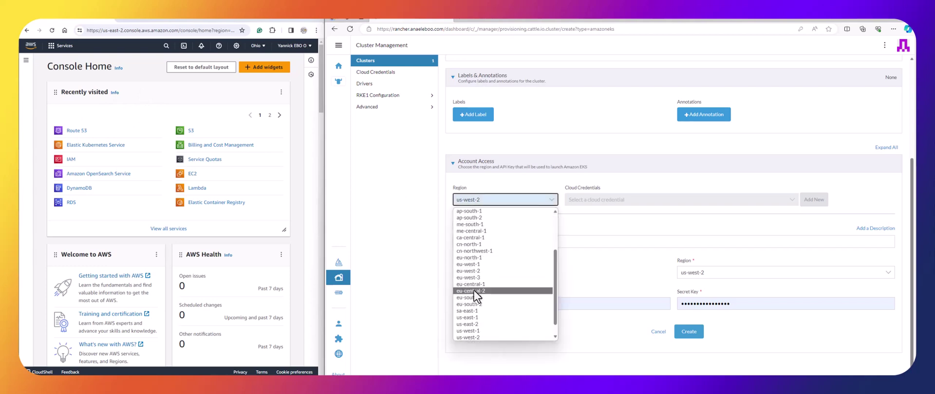
click(479, 325)
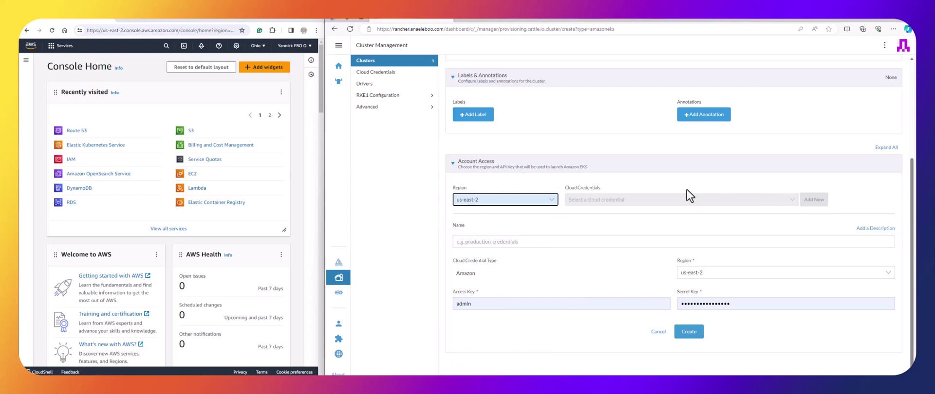
click(631, 246)
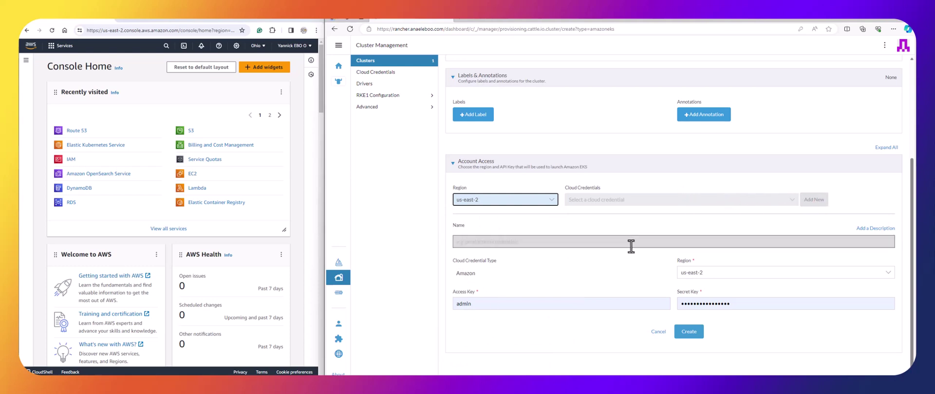
click(579, 242)
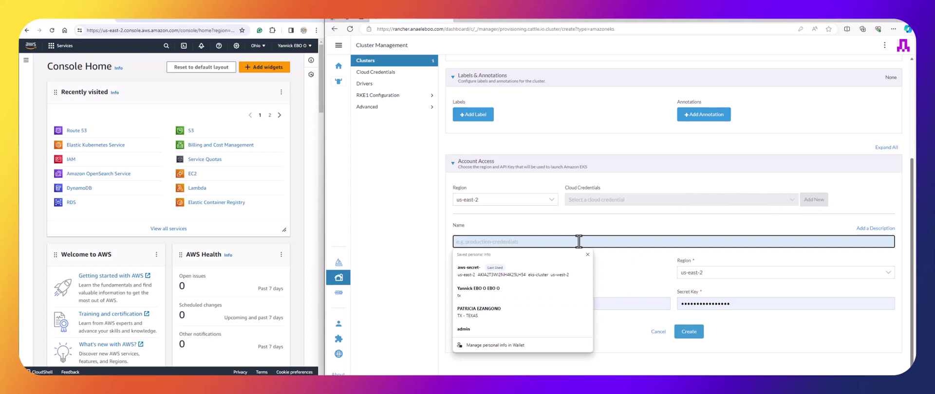
text(aws)
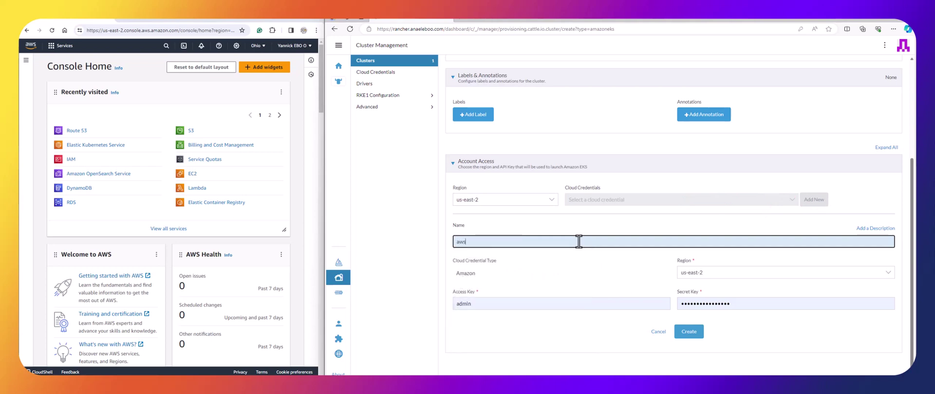
text(-eks-secret)
click(589, 266)
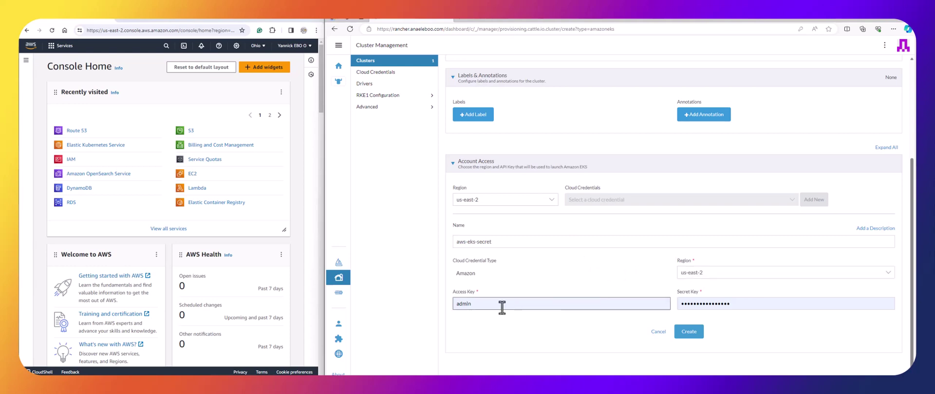
Clear the prefilled access key and secret key from the Amazon cloud credential form.
double_click(486, 303)
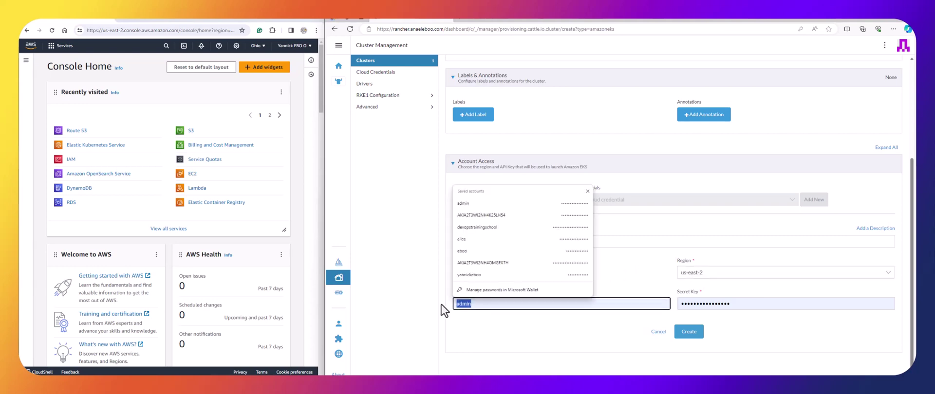
key(BackSpace)
click(735, 304)
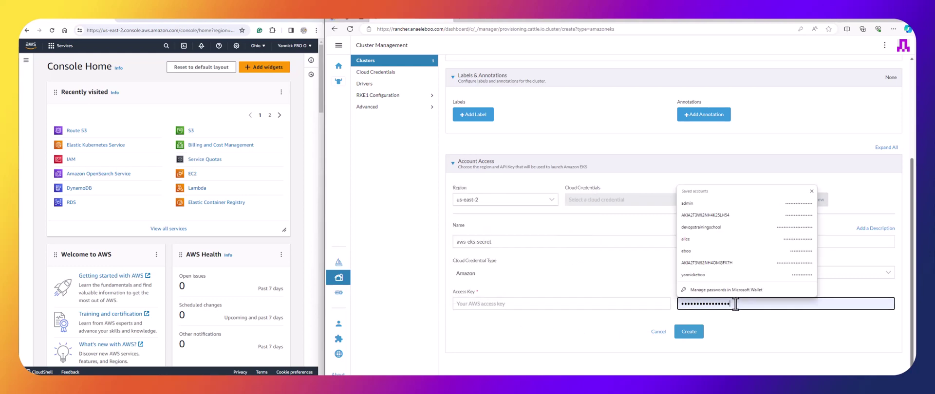
drag(735, 304, 665, 303)
key(BackSpace)
click(535, 334)
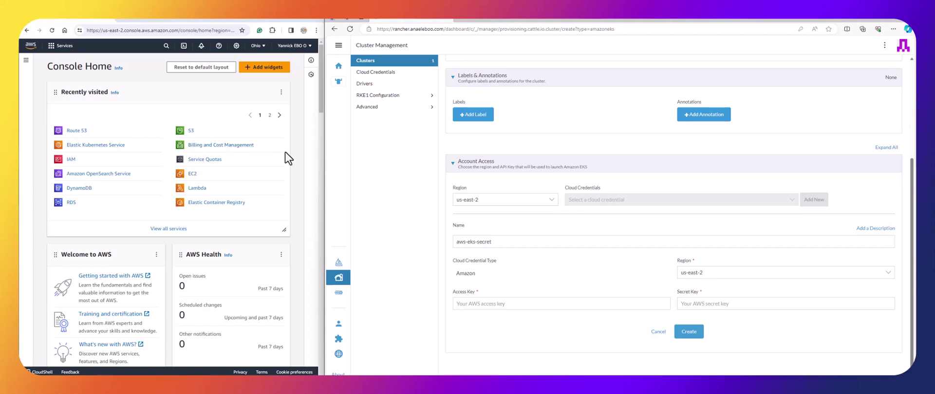
Switch to a widened AWS console, open the IAM users and start a new user named eks.
drag(324, 157, 535, 141)
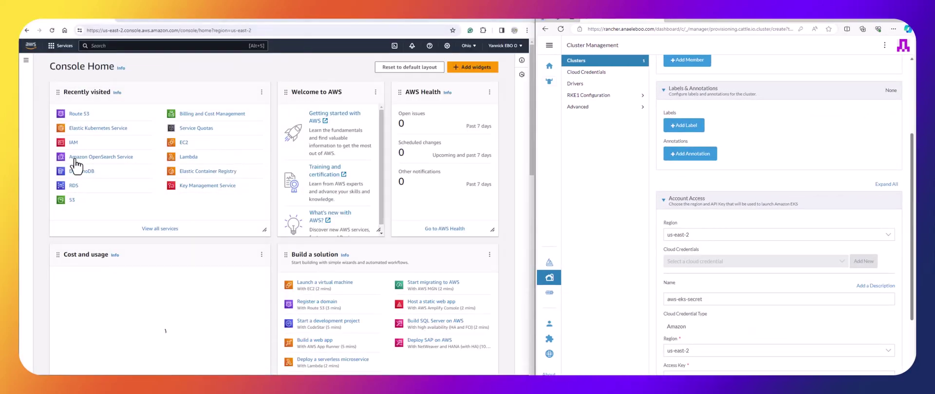
click(74, 145)
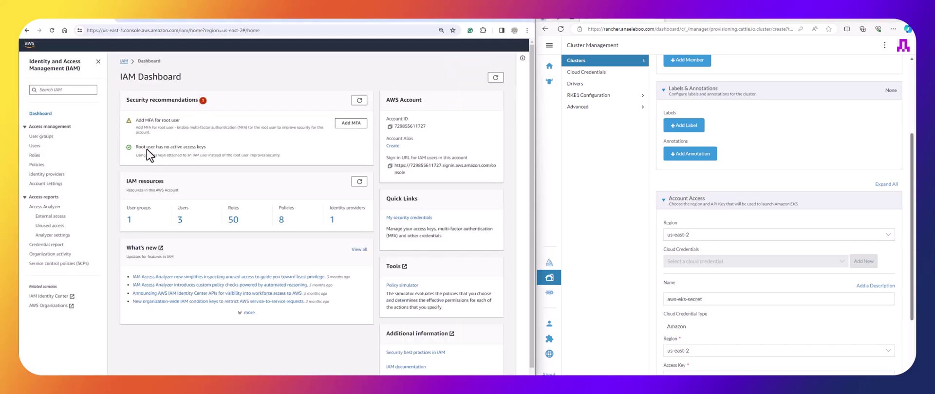
click(35, 146)
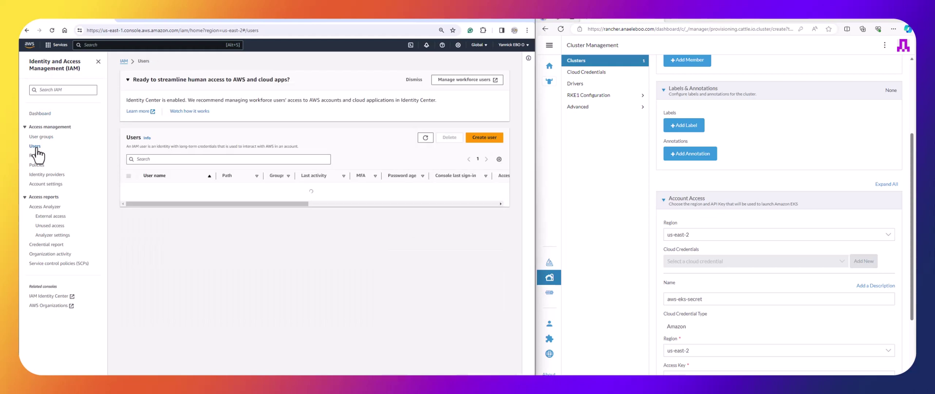
click(483, 138)
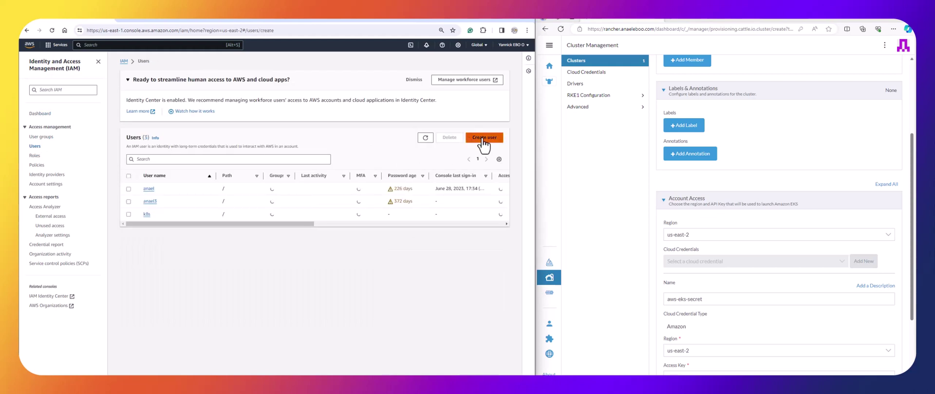
click(255, 132)
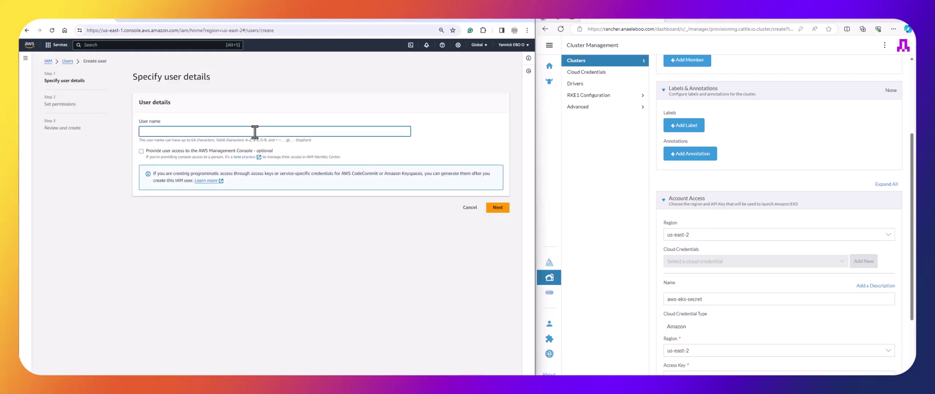
text(aws)
click(500, 210)
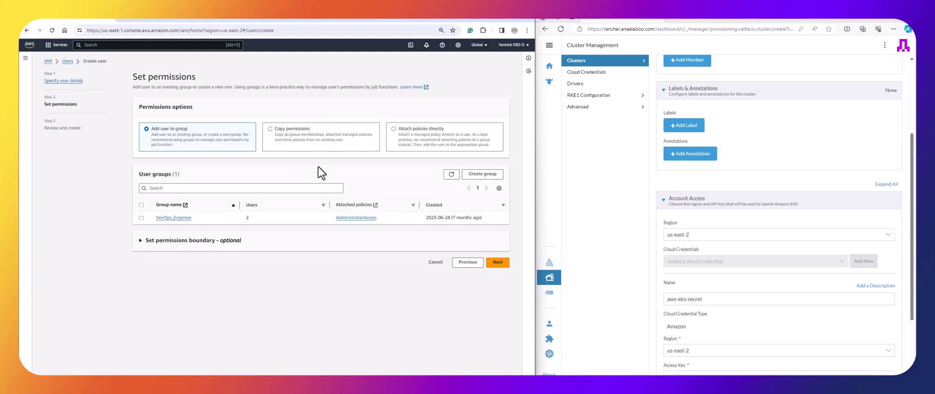
Attach the AdministratorAccess policy directly to the new eks user and create the user.
click(414, 134)
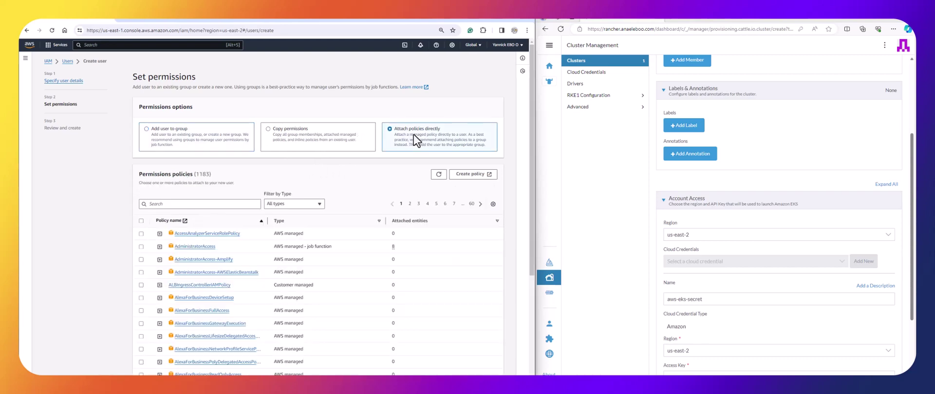
click(142, 247)
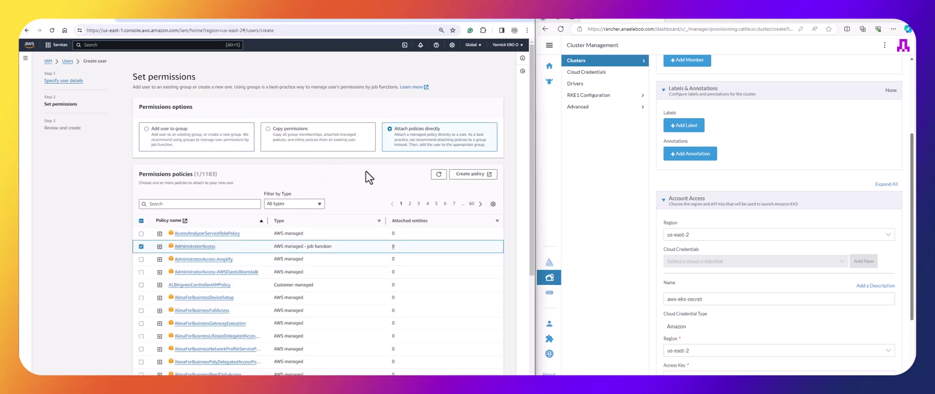
scroll(368, 177, down, 3)
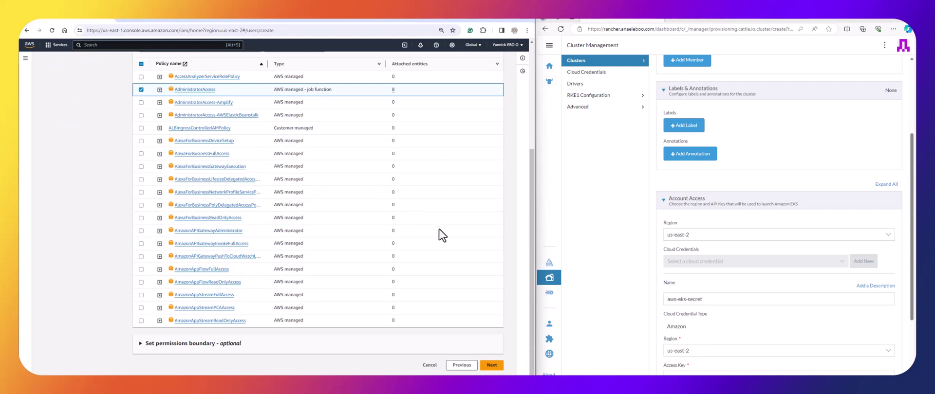
click(498, 370)
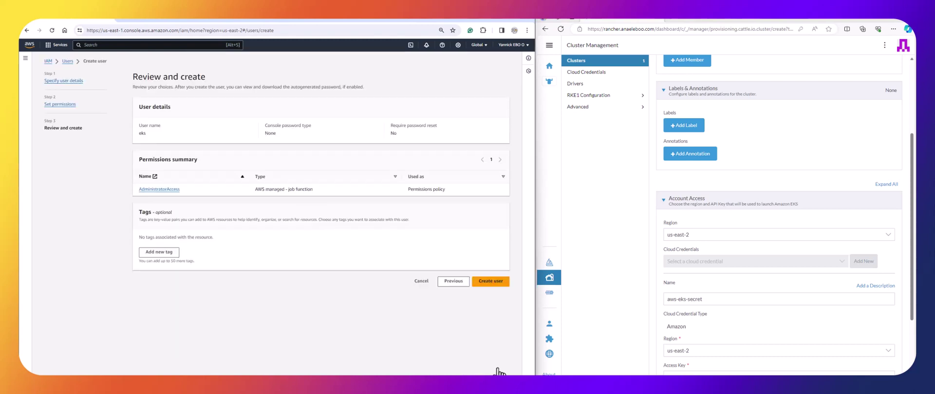
click(489, 282)
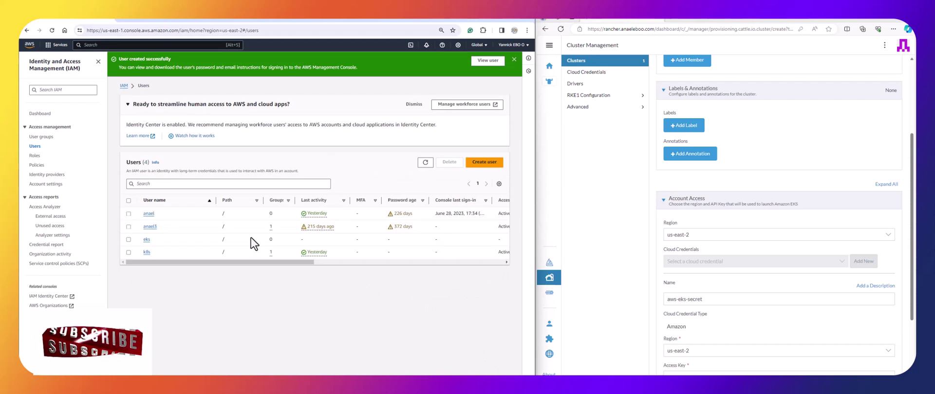
Create a Command Line Interface (CLI) access key for the eks user and narrow the AWS console to widen the Rancher window.
click(147, 239)
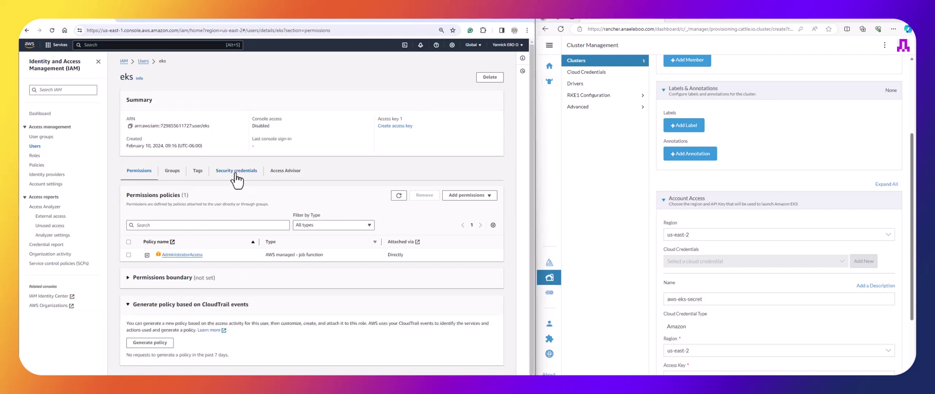
click(238, 178)
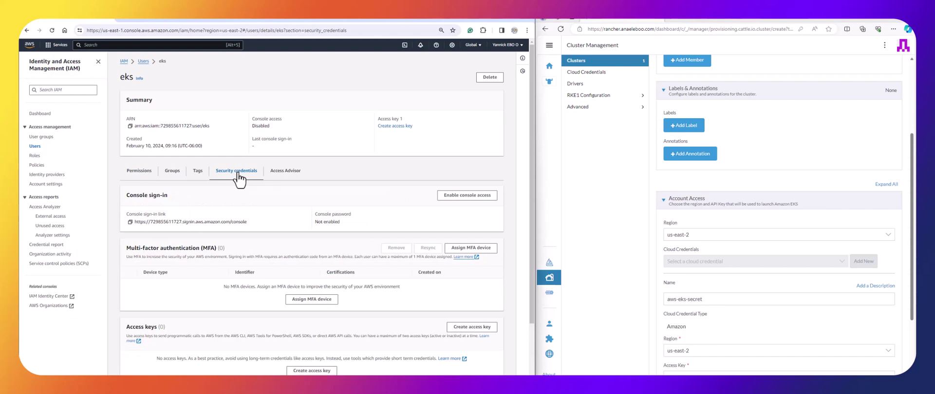
scroll(243, 195, down, 2)
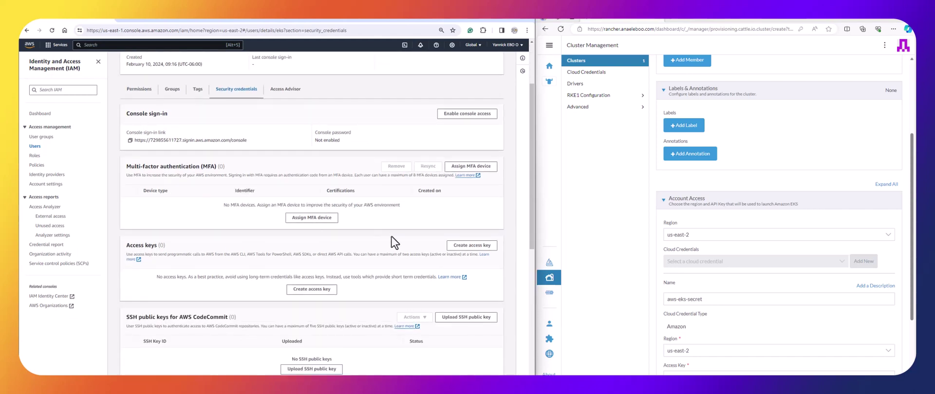
click(486, 247)
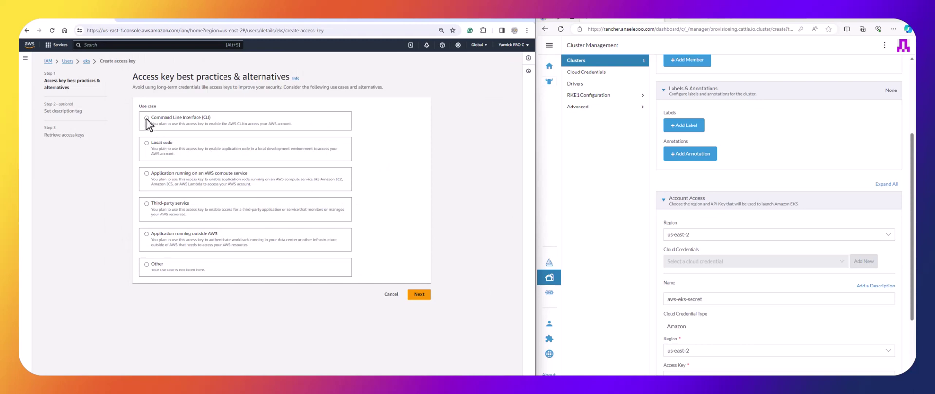
click(146, 119)
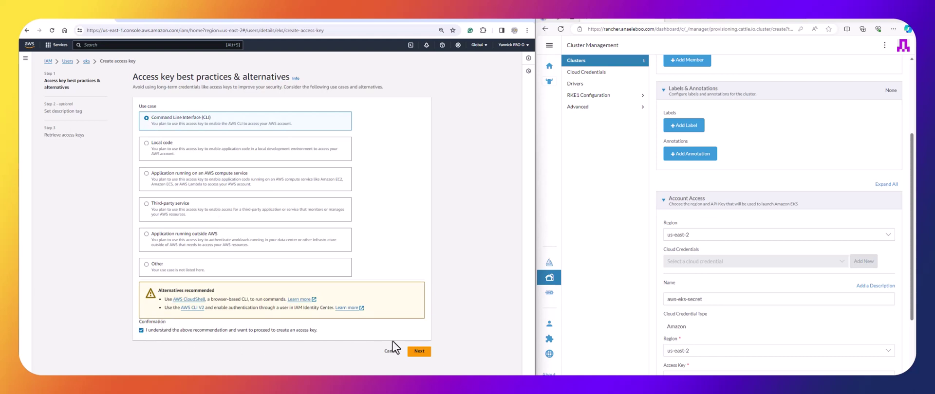
click(421, 355)
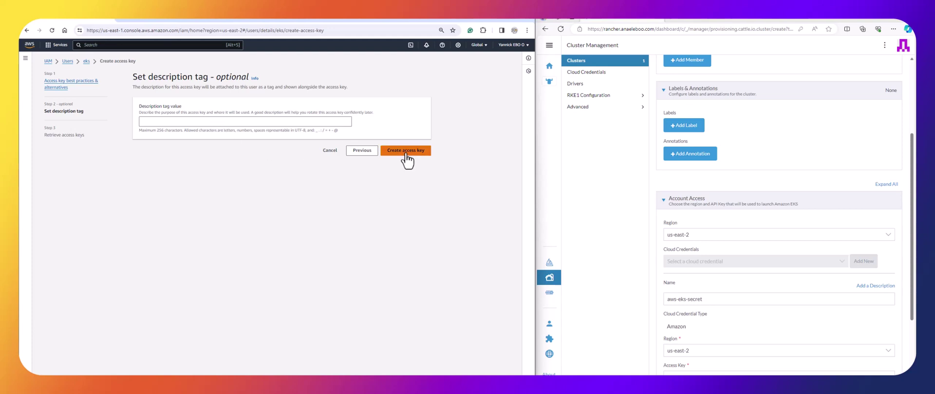
click(406, 152)
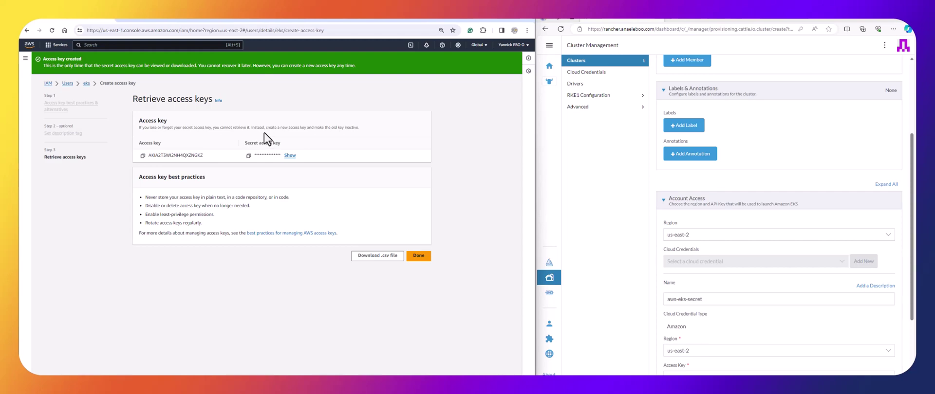
drag(536, 142, 362, 144)
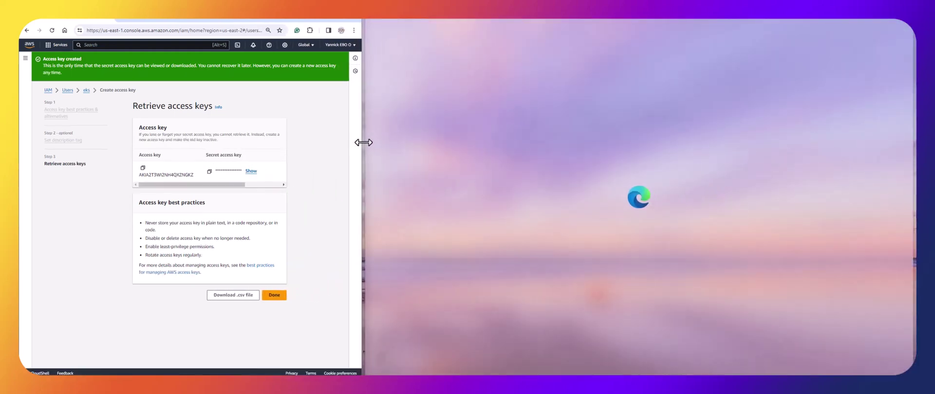
Copy the eks user's access key from the AWS console into the Access Key field of Rancher's Amazon credential form.
scroll(565, 252, down, 1)
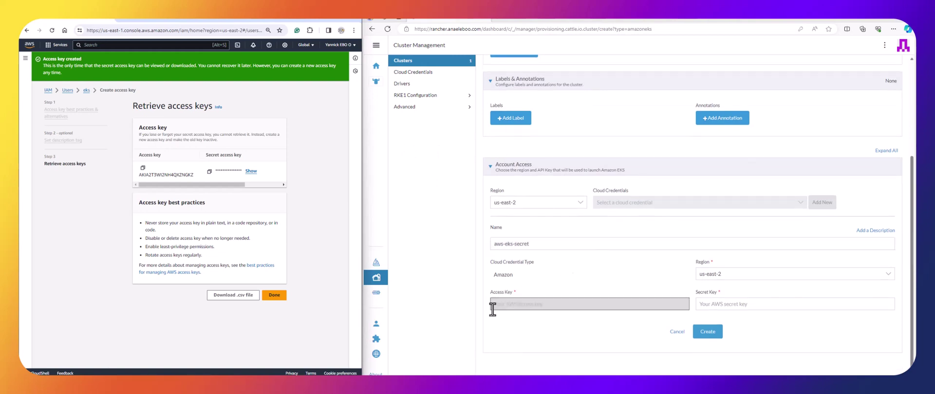
click(143, 168)
click(539, 305)
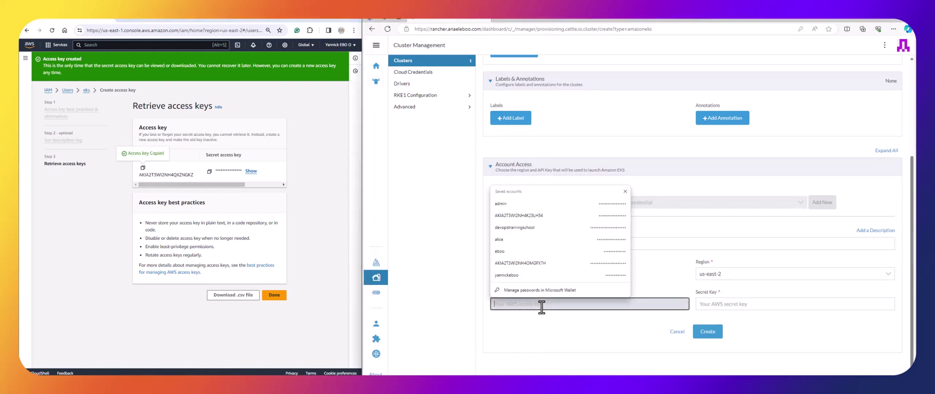
key(ctrl+v)
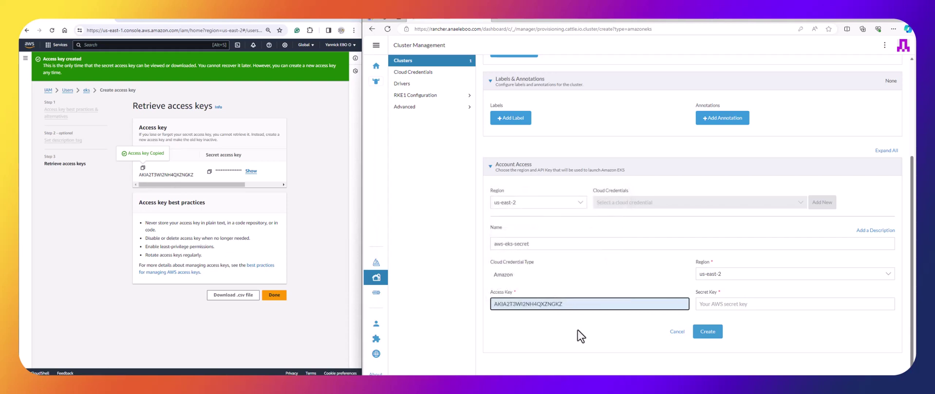
Copy the secret access key from AWS into Rancher's Secret Key field and create the credential, dismissing the browser's password-saving offer.
click(209, 171)
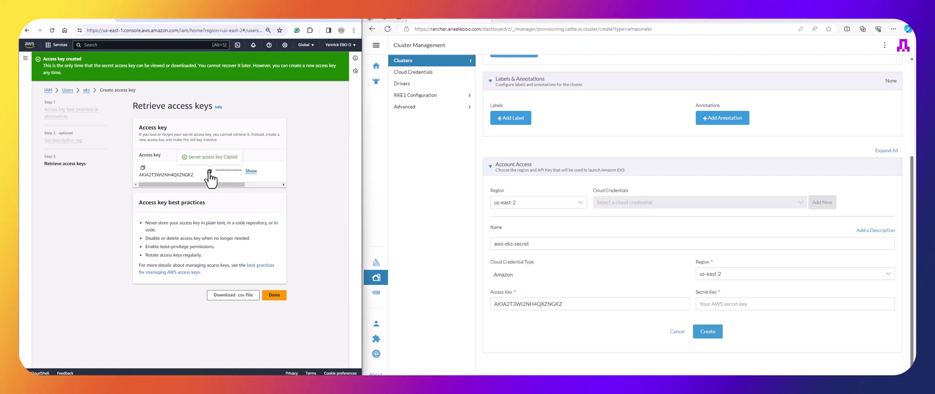
click(714, 302)
key(ctrl+v)
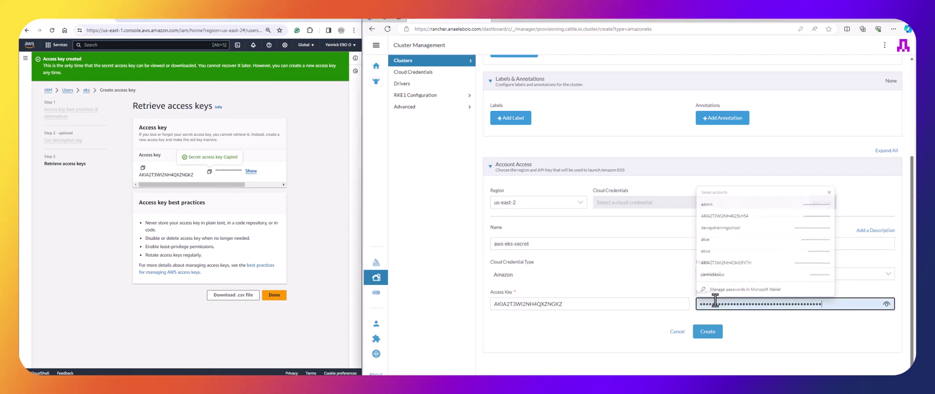
click(708, 333)
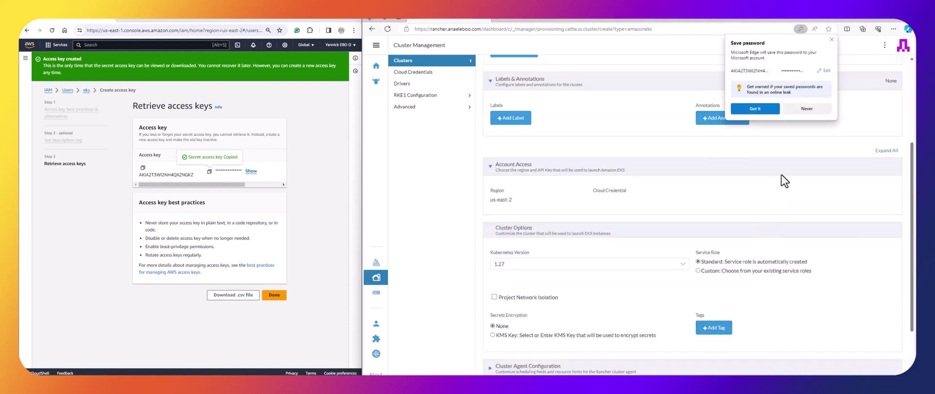
click(832, 40)
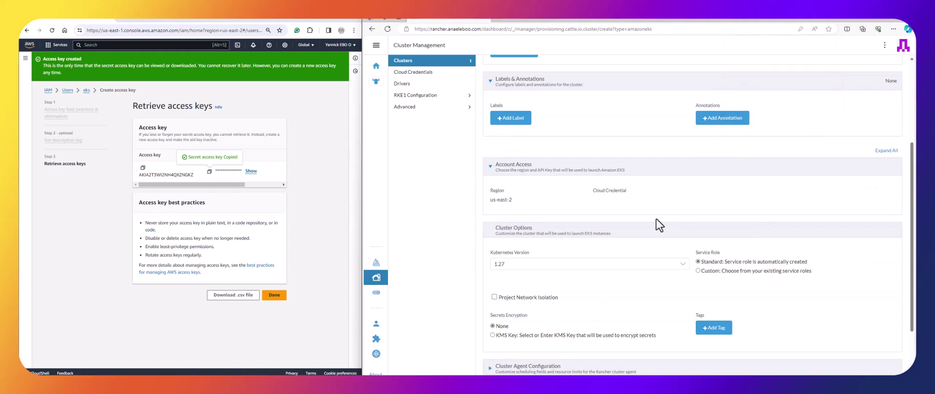
Keep Kubernetes version 1.27, the standard service role and the default public-access networking, and continue to the security group selection.
scroll(657, 219, down, 2)
click(559, 188)
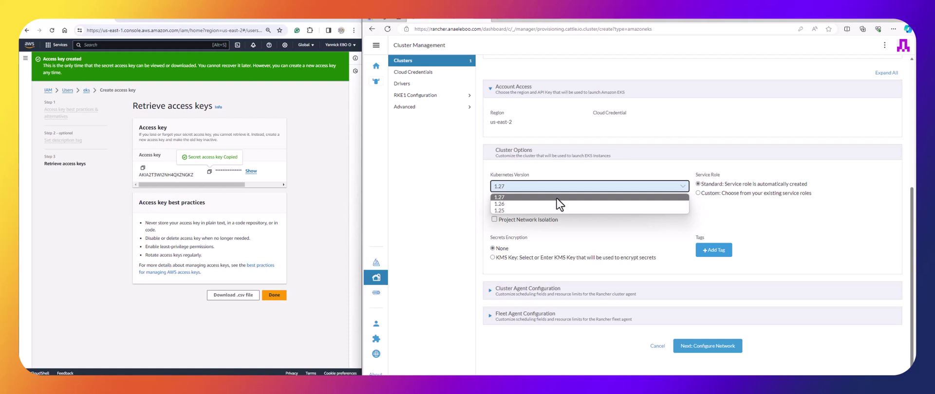
click(612, 231)
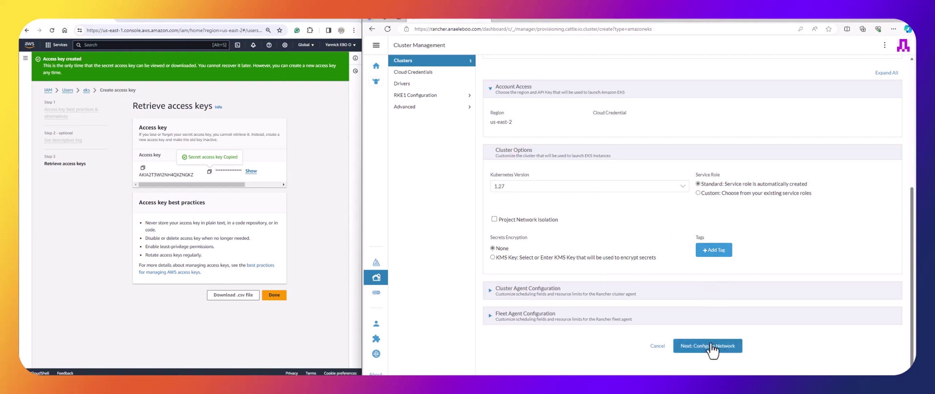
scroll(677, 236, up, 3)
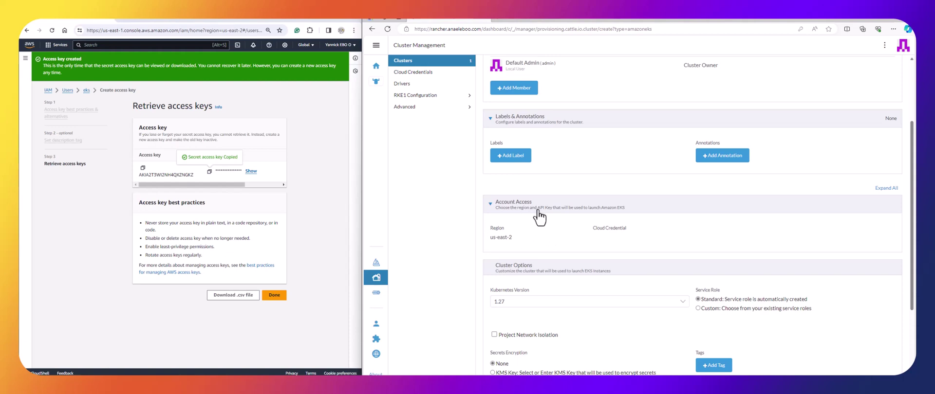
scroll(538, 211, down, 3)
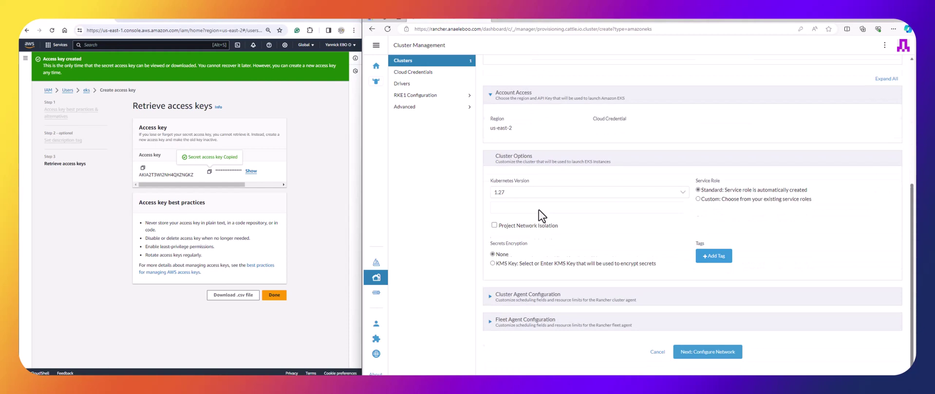
click(701, 350)
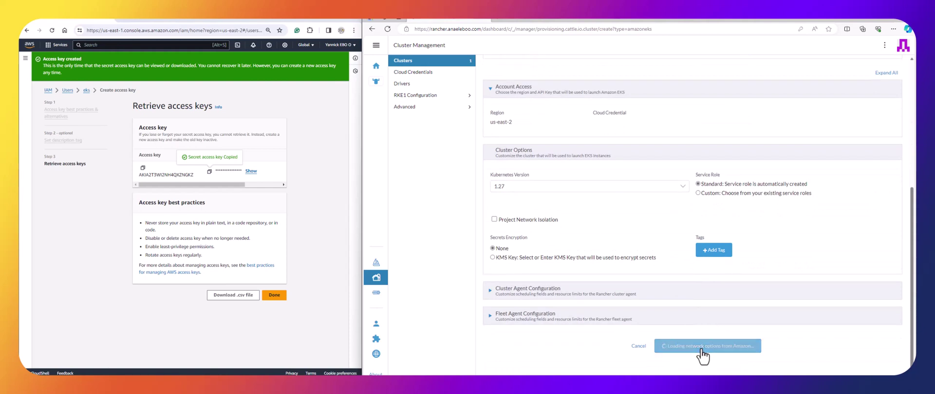
scroll(646, 288, down, 3)
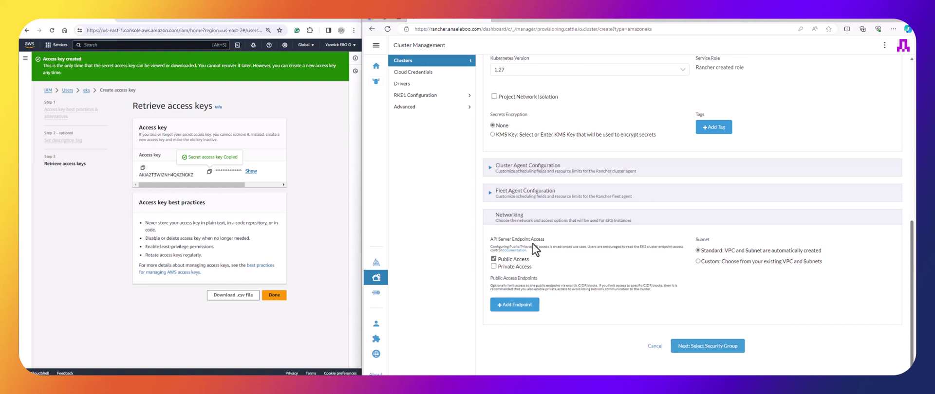
click(703, 346)
Set the node group's instance type to t3.2xlarge and leave its SSH key unselected.
scroll(635, 323, down, 6)
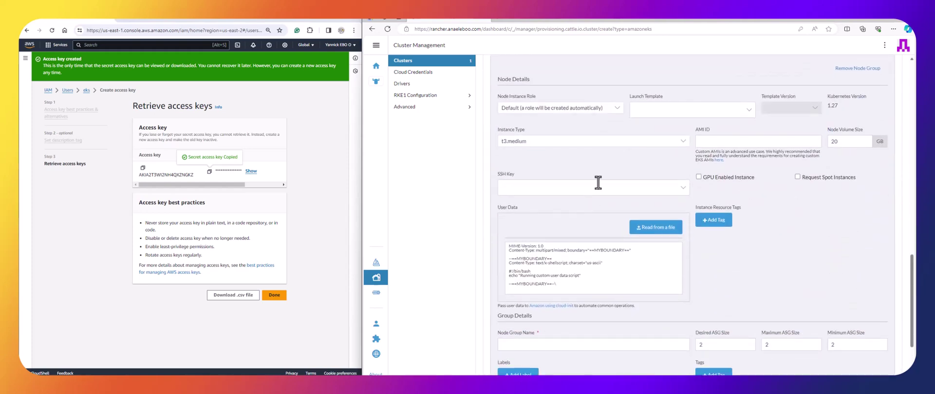
click(592, 144)
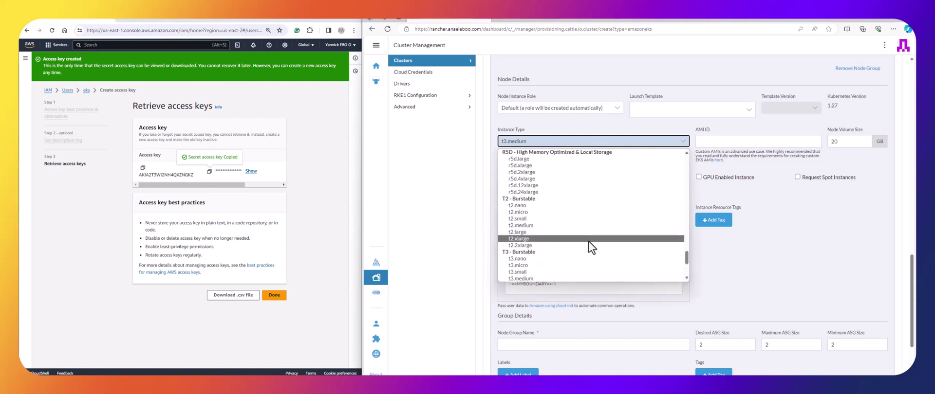
scroll(559, 257, down, 2)
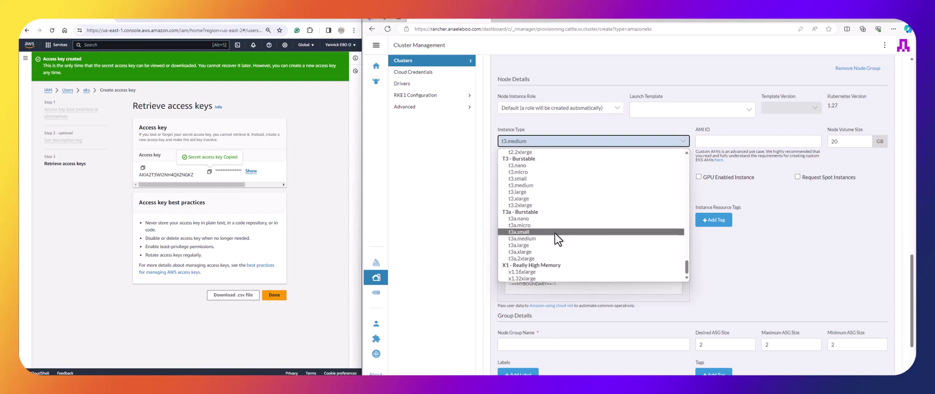
click(554, 206)
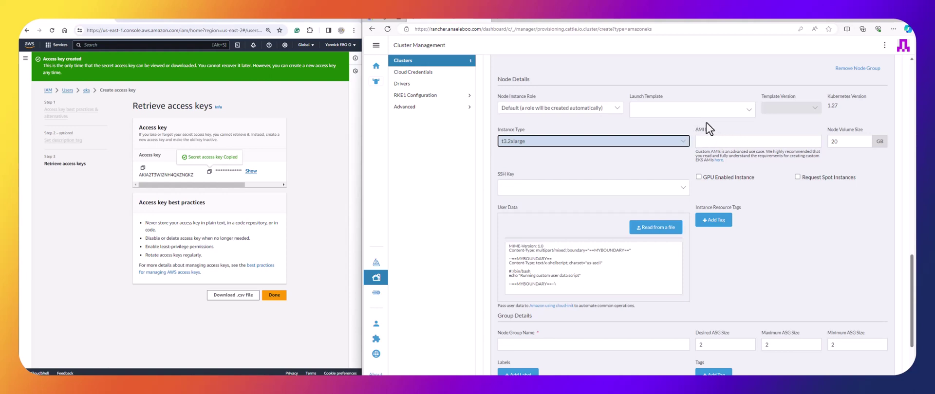
click(685, 189)
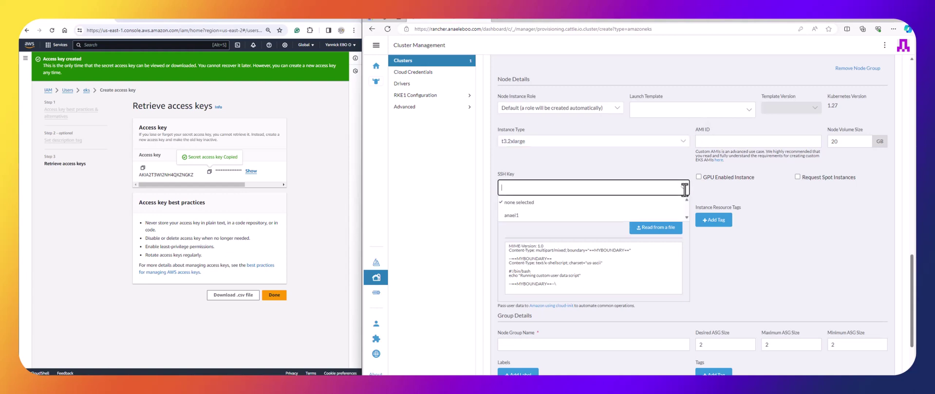
click(662, 164)
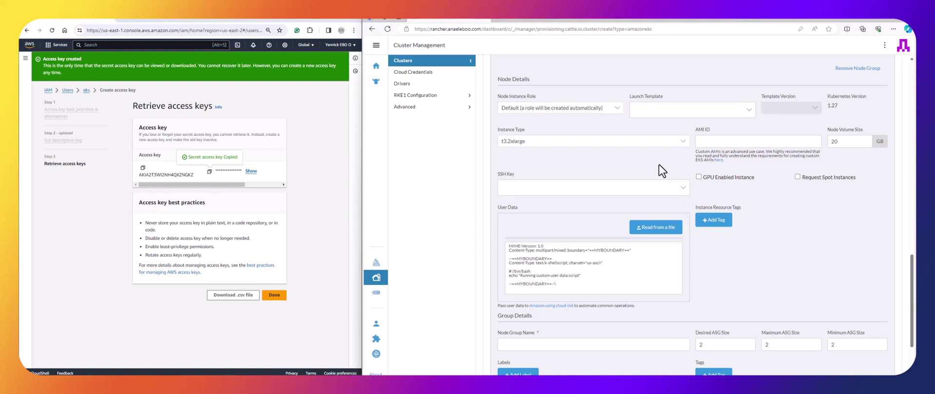
Name the node group Anael1 and set its desired ASG size to 4, maximum to 5 and minimum to 3.
scroll(632, 213, down, 2)
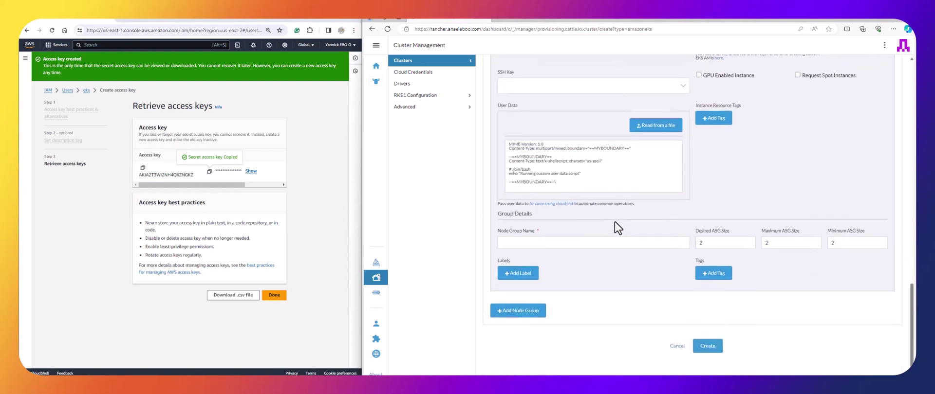
click(573, 243)
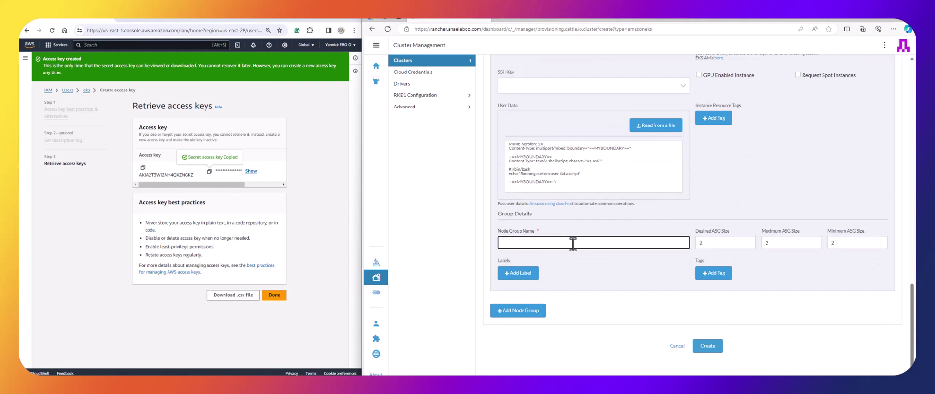
text(Anael1)
key(Tab)
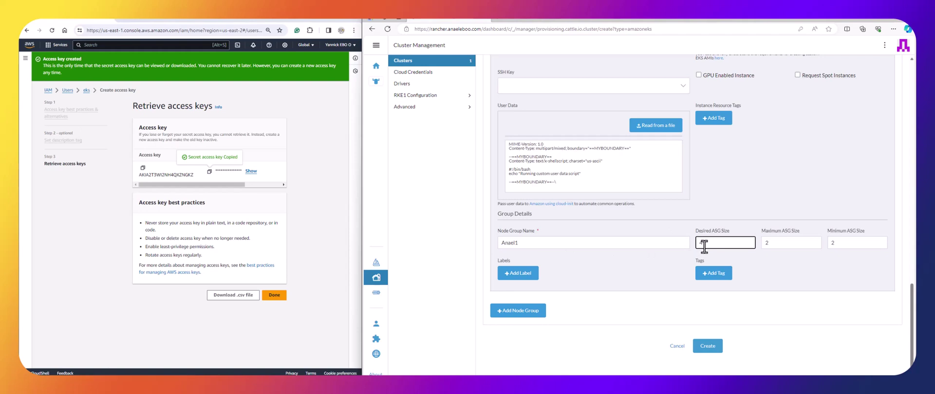
click(773, 243)
drag(773, 243, 759, 250)
drag(837, 243, 817, 244)
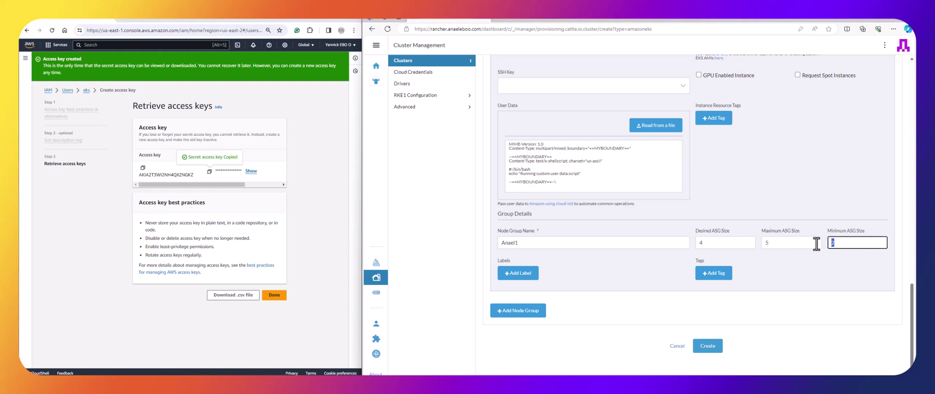
text(3)
click(829, 274)
Switch to a widened AWS console, open the Elastic Kubernetes Service cluster list and check its region.
drag(361, 125, 539, 122)
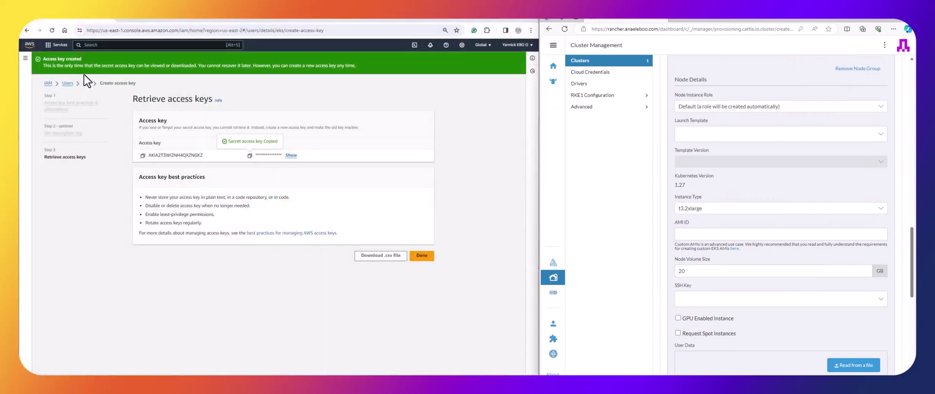
click(60, 49)
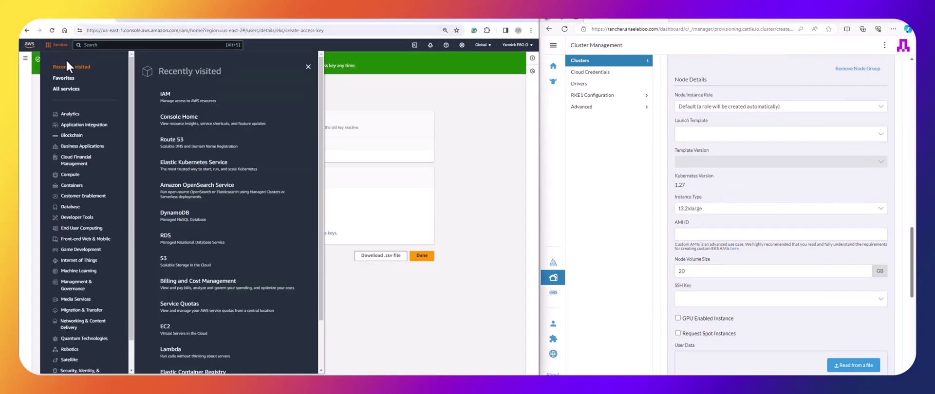
click(176, 171)
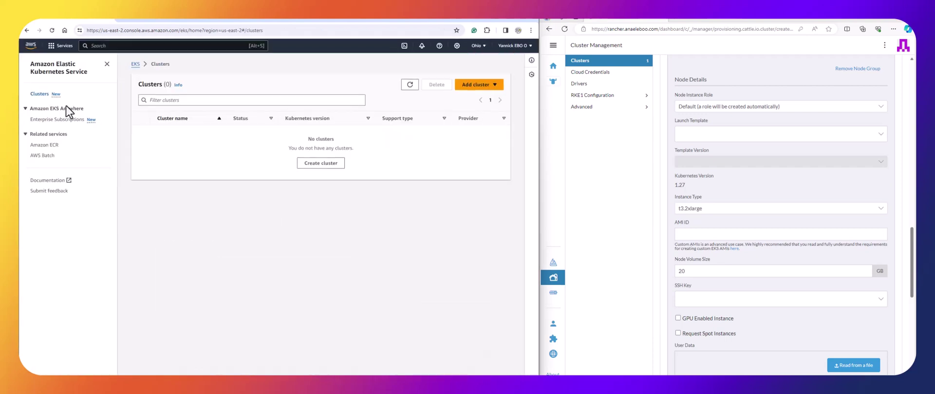
click(478, 46)
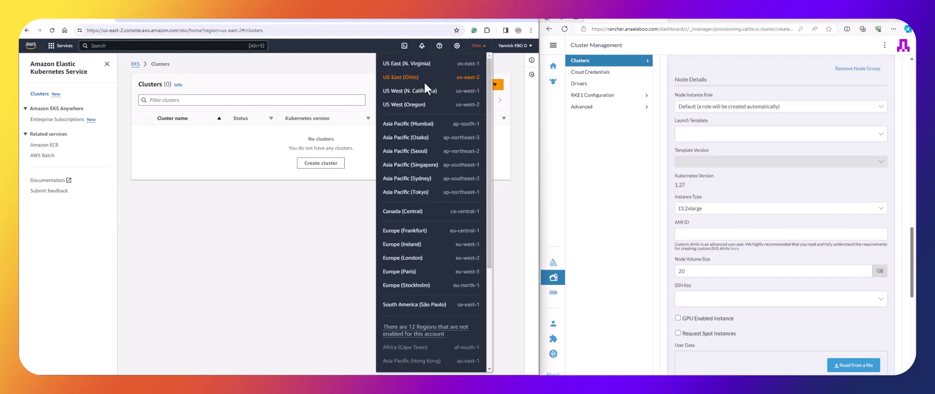
click(311, 194)
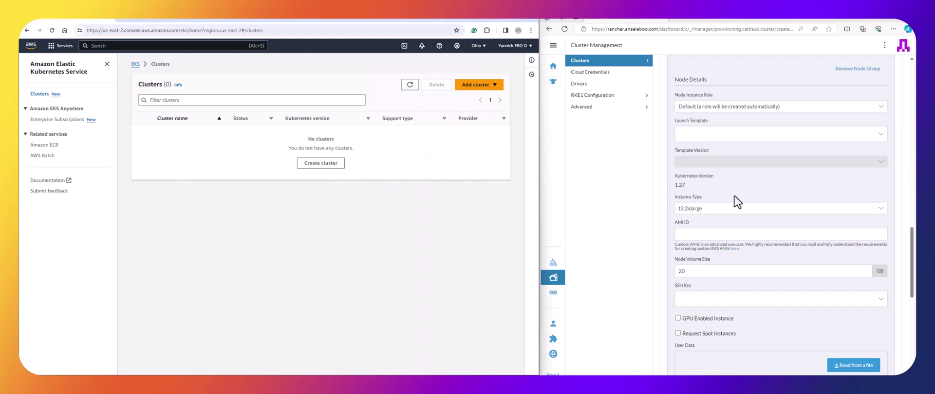
Widen the Rancher window again and try to create the EKS cluster with the configured node group.
drag(539, 189, 291, 192)
scroll(657, 297, down, 1)
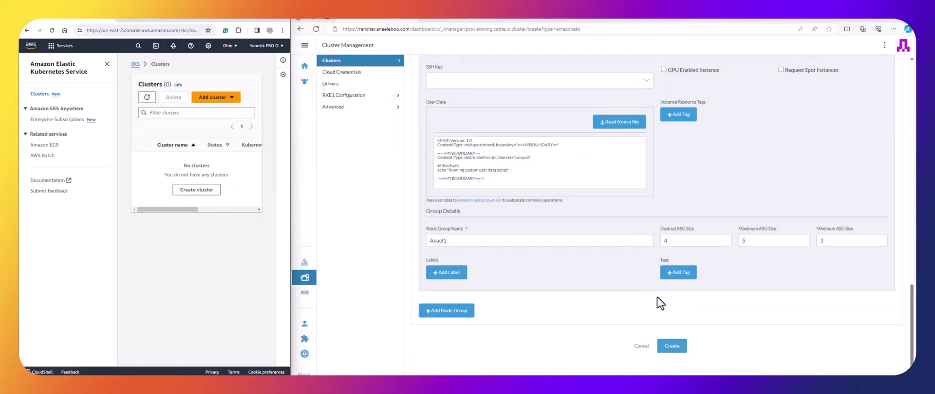
click(671, 346)
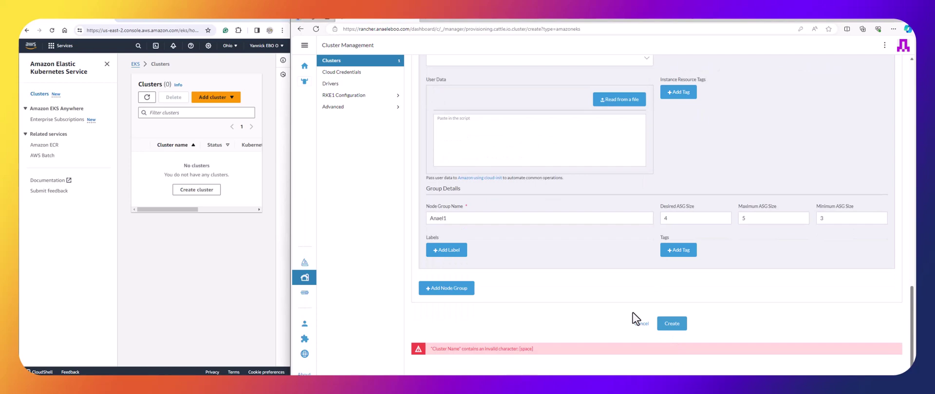
Correct the cluster name to amazon-eks2 by replacing its space with a hyphen, and create the cluster.
scroll(633, 312, up, 15)
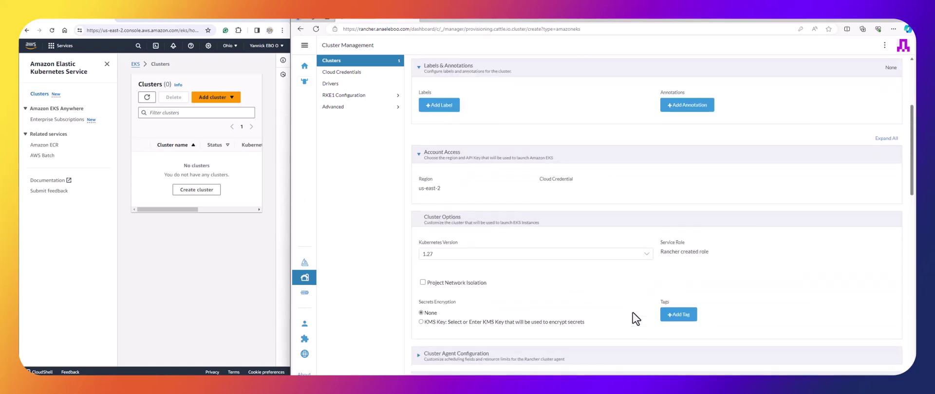
click(435, 108)
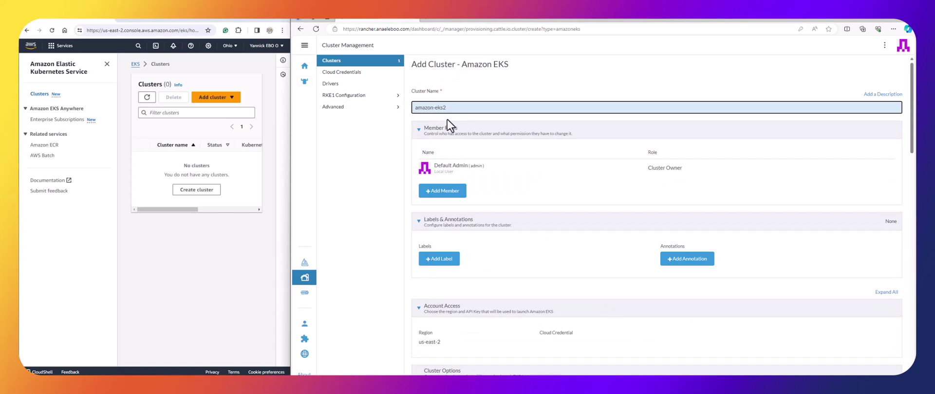
text(-)
scroll(475, 124, down, 15)
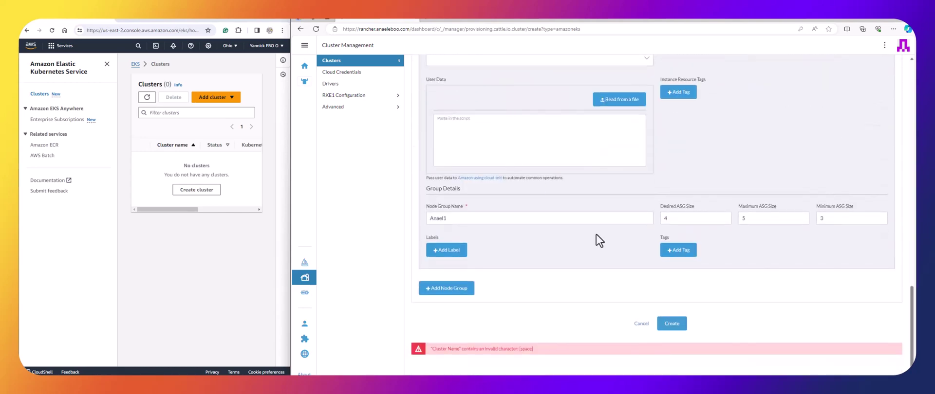
click(675, 325)
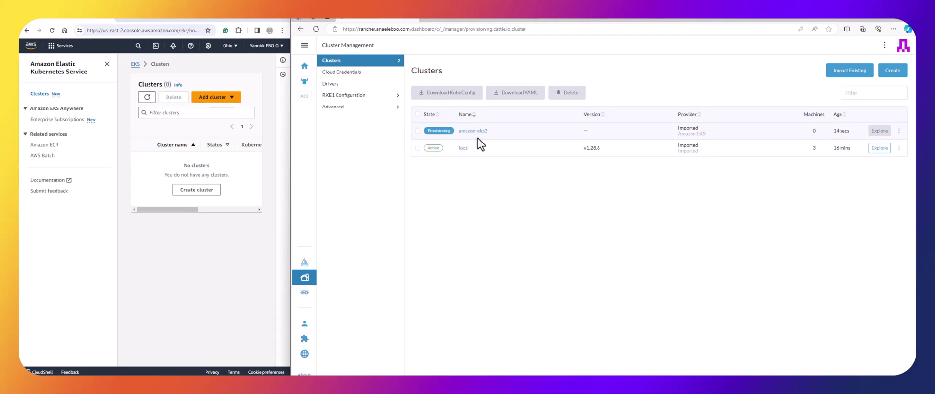
Widen the AWS console and keep refreshing the EKS cluster list to follow the creation of amazon-eks2.
drag(290, 210, 515, 210)
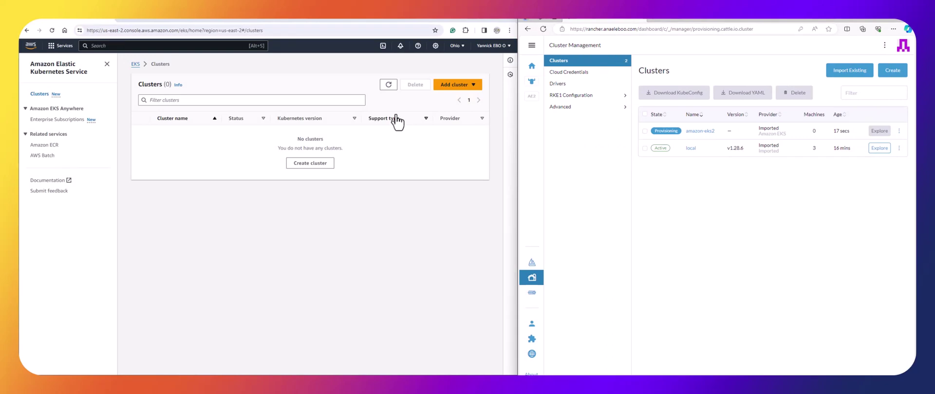
click(389, 86)
click(389, 86)
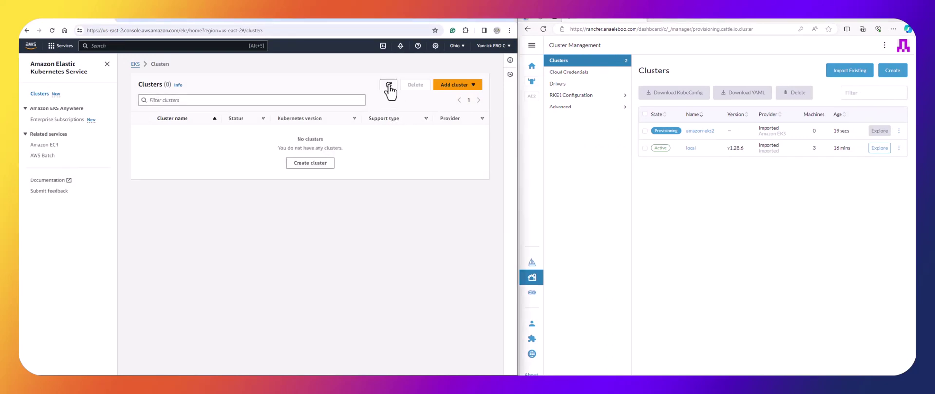
click(389, 86)
click(389, 87)
click(389, 86)
click(389, 86)
click(389, 86)
click(389, 86)
click(389, 86)
click(389, 86)
click(389, 86)
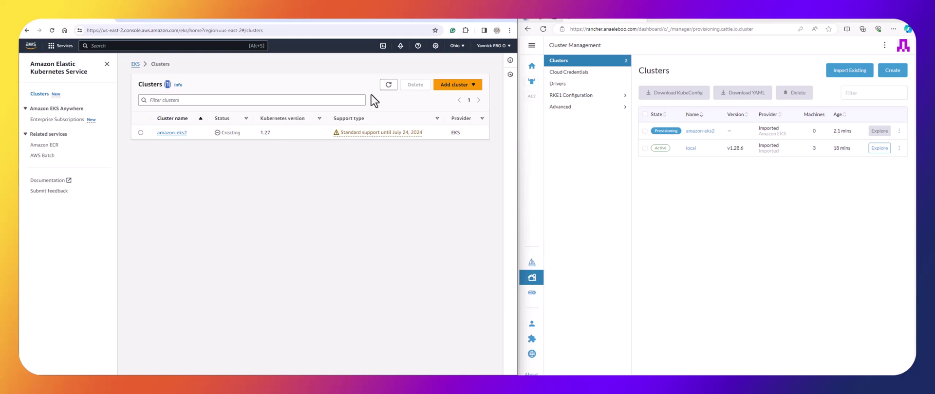
click(388, 84)
click(388, 84)
Open amazon-eks2 in the AWS console and examine its overview and compute details.
click(173, 133)
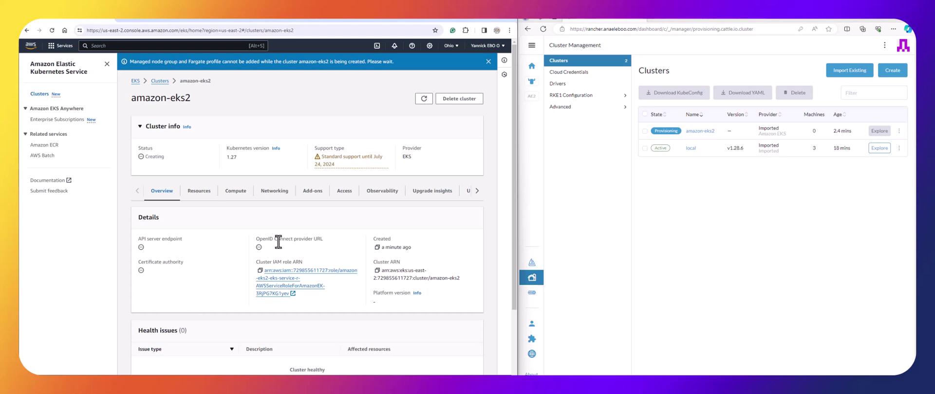
scroll(273, 253, down, 2)
scroll(258, 243, up, 2)
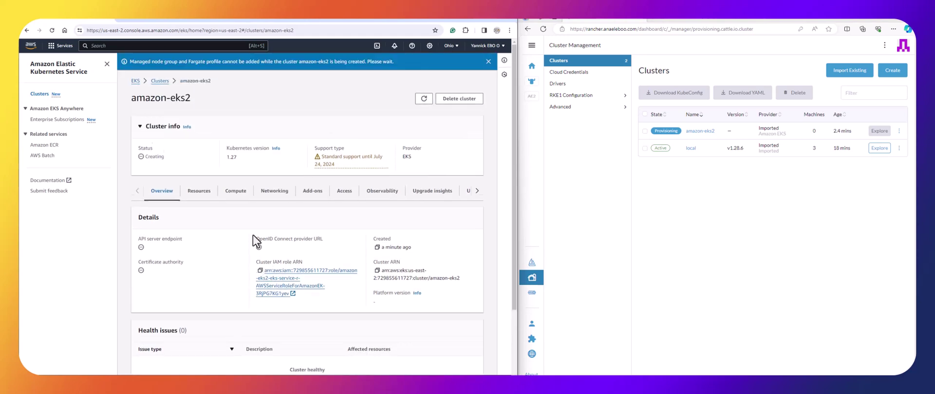
click(235, 194)
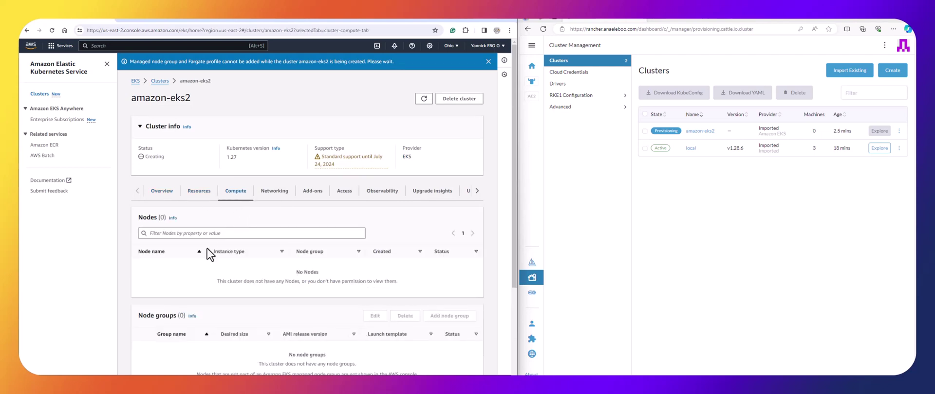
scroll(207, 250, down, 3)
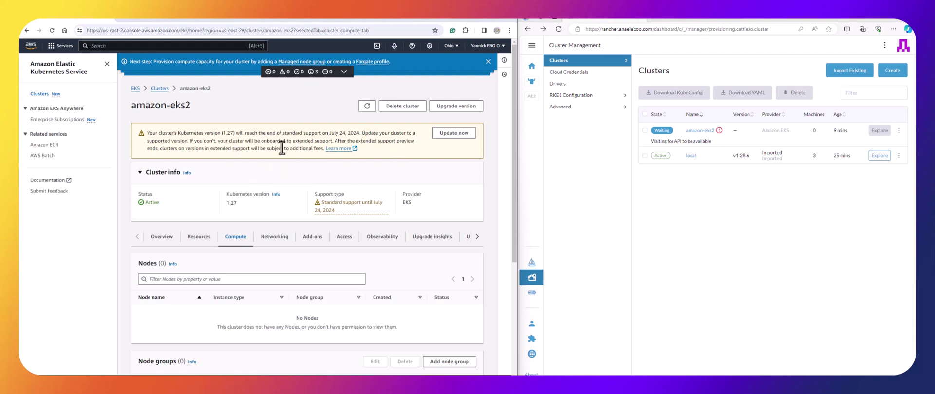
Examine the nodes, node groups and Fargate profiles of amazon-eks2, refreshing the cluster's compute details.
scroll(248, 195, down, 4)
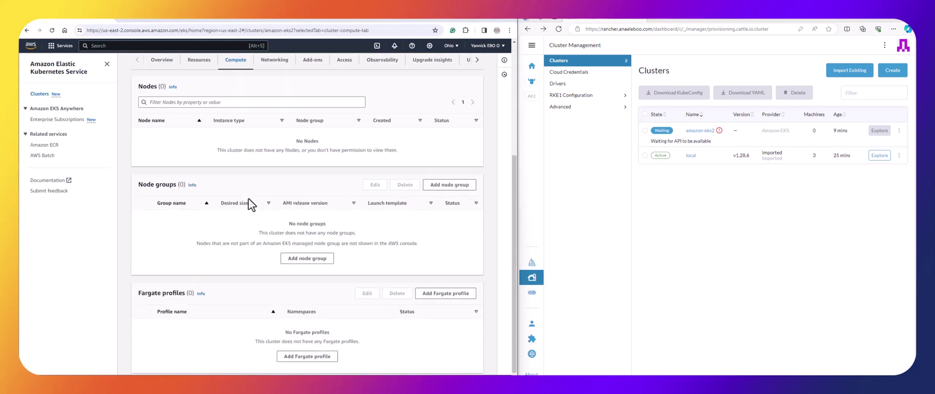
scroll(248, 198, up, 4)
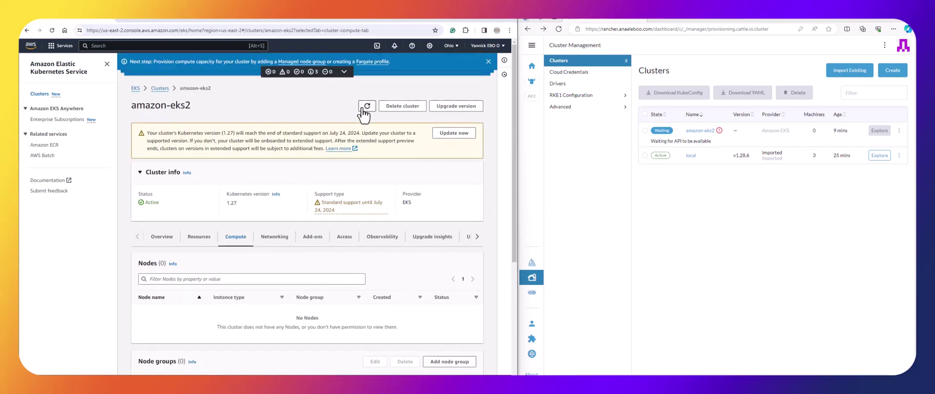
scroll(234, 219, down, 1)
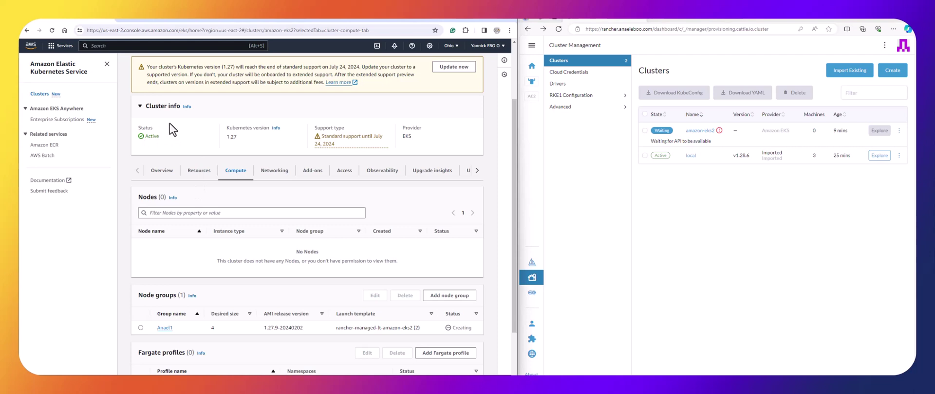
scroll(196, 198, down, 2)
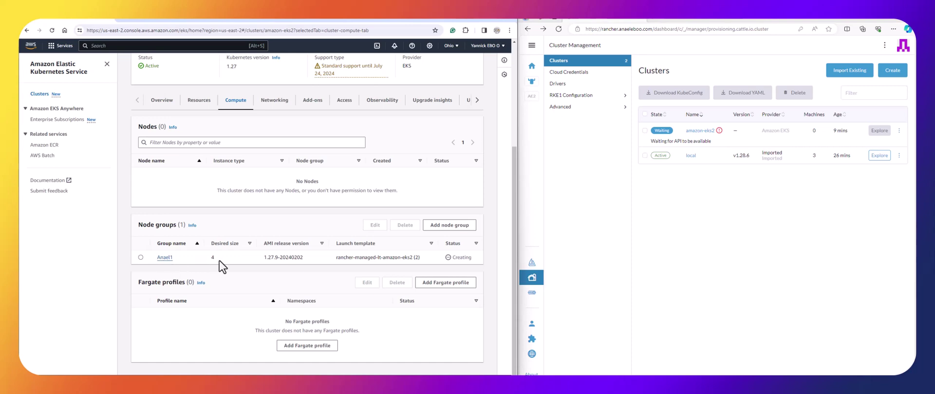
Open the node group Anael1 and review its nodes, health issues, Kubernetes labels, update config and taints.
click(164, 257)
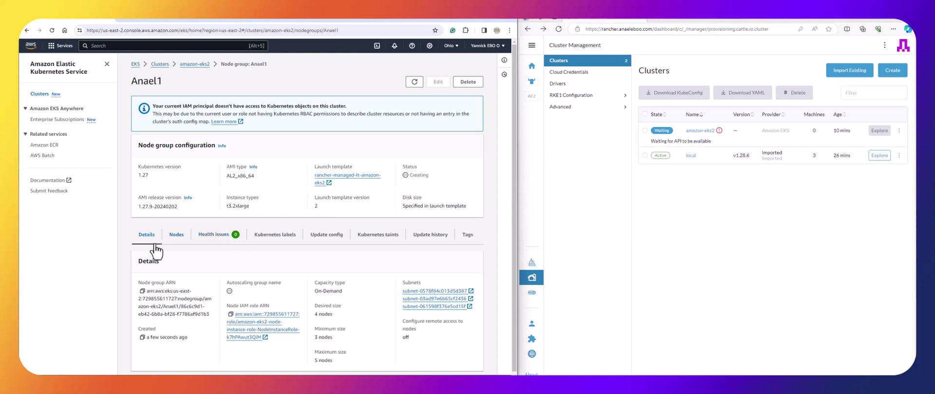
click(177, 238)
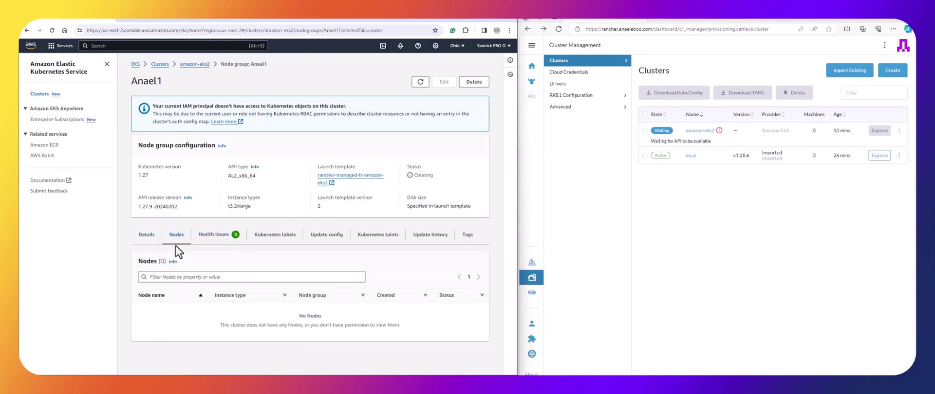
click(238, 233)
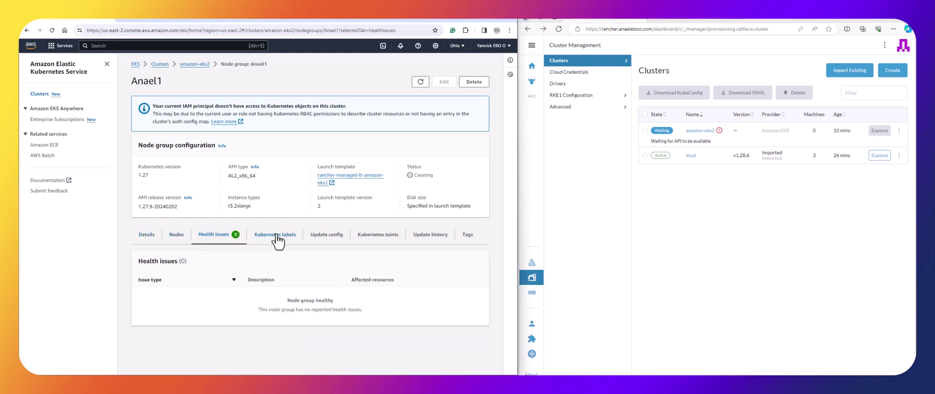
click(277, 236)
click(335, 235)
click(365, 238)
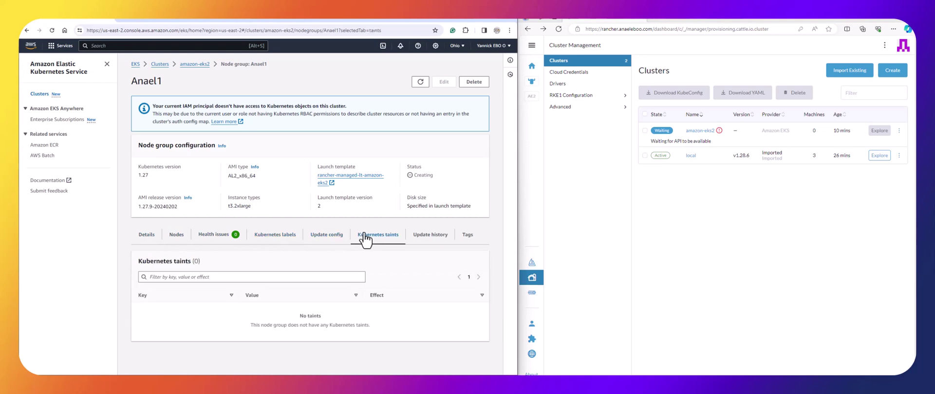
Go to the EC2 service and examine the list of running instances.
click(68, 47)
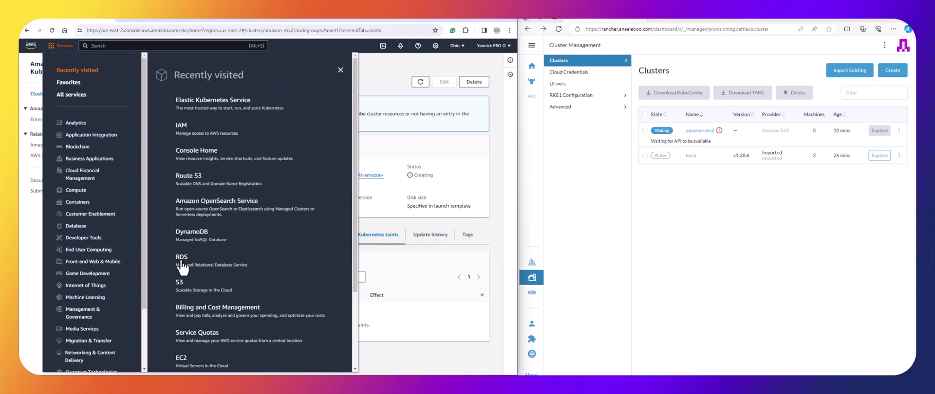
click(182, 362)
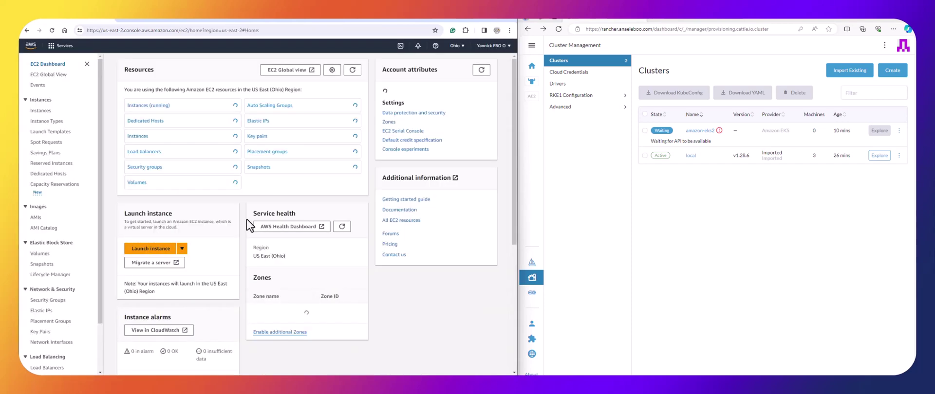
click(143, 106)
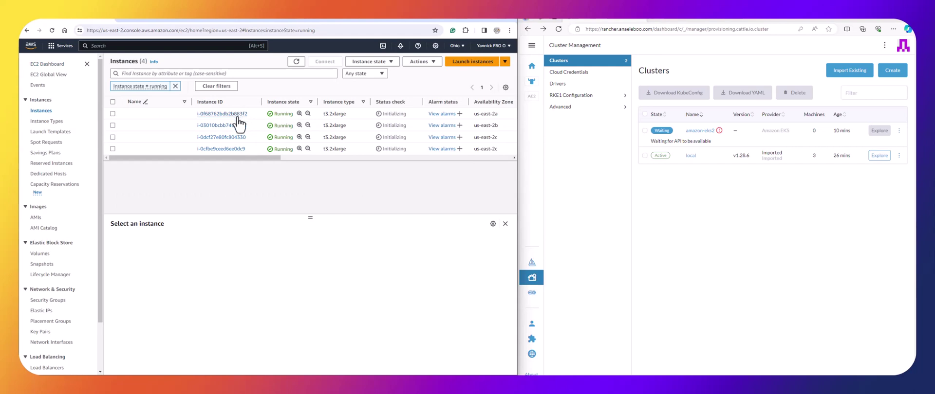
drag(246, 158, 102, 150)
Return to Elastic Kubernetes Service, open amazon-eks2 and check its status and overview details.
click(61, 46)
click(187, 131)
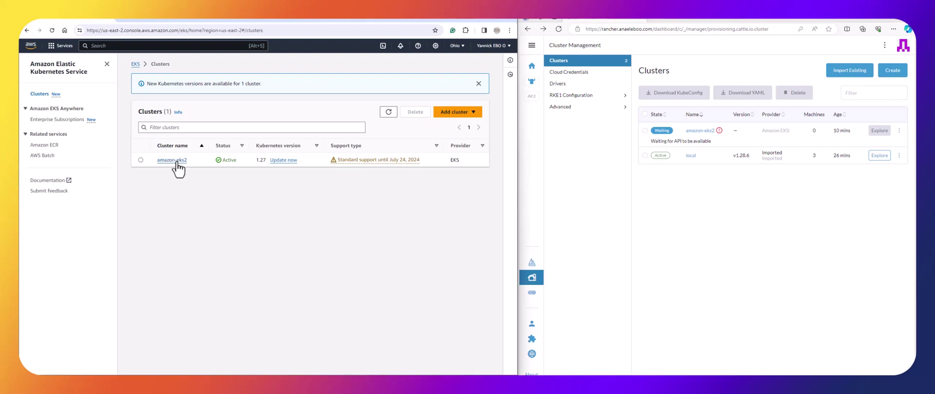
click(175, 161)
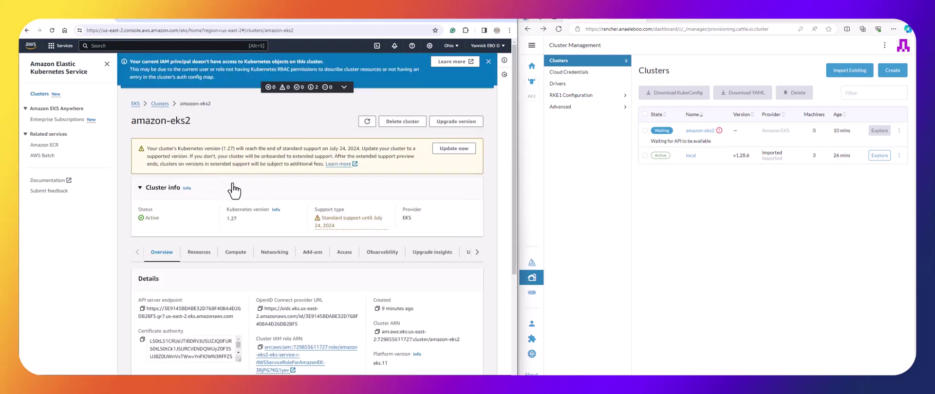
scroll(233, 187, down, 2)
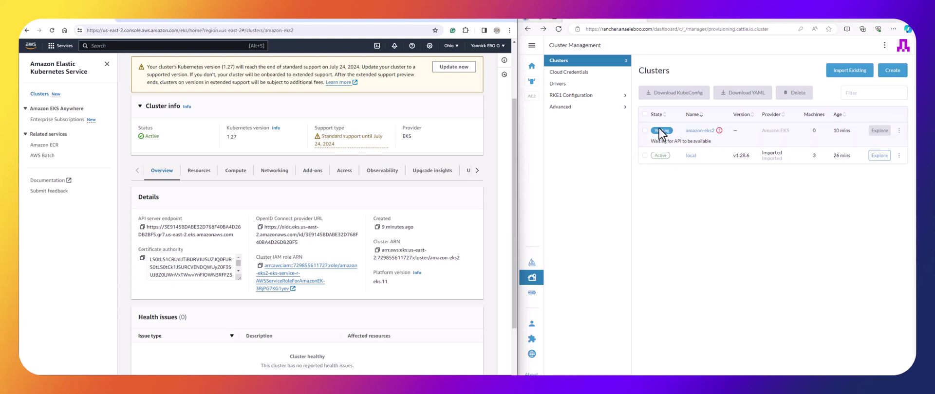
Resize the two windows to check amazon-eks2 in Rancher's cluster list and its overview and health issues in AWS.
drag(518, 152, 373, 157)
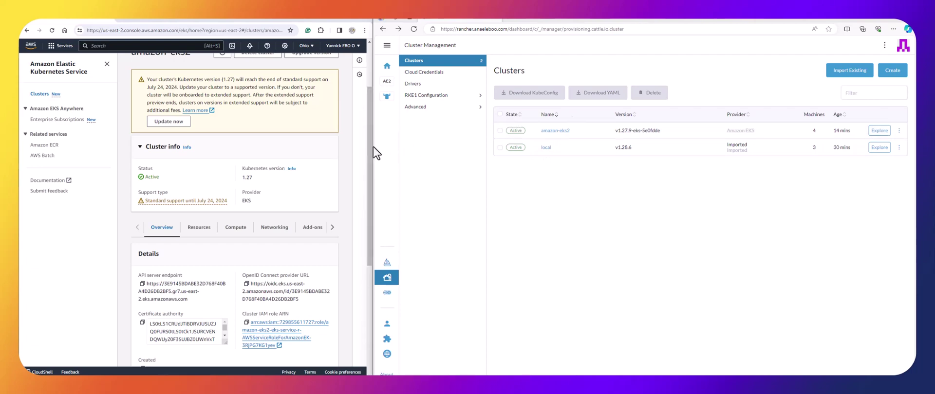
drag(373, 147, 569, 144)
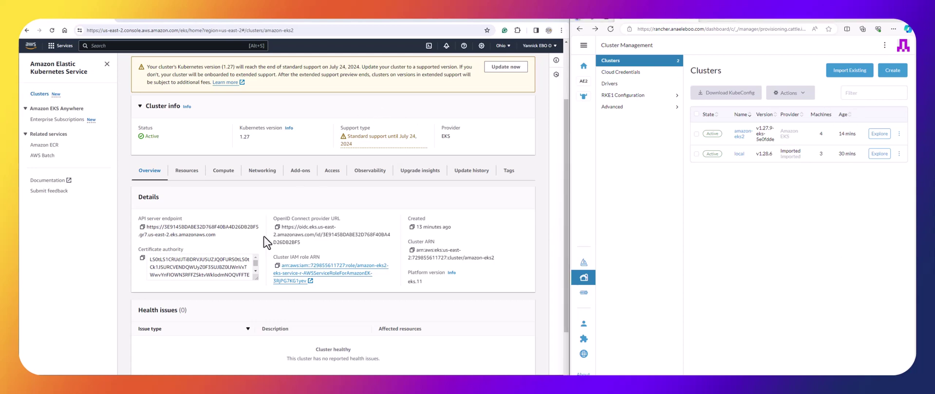
scroll(275, 246, down, 3)
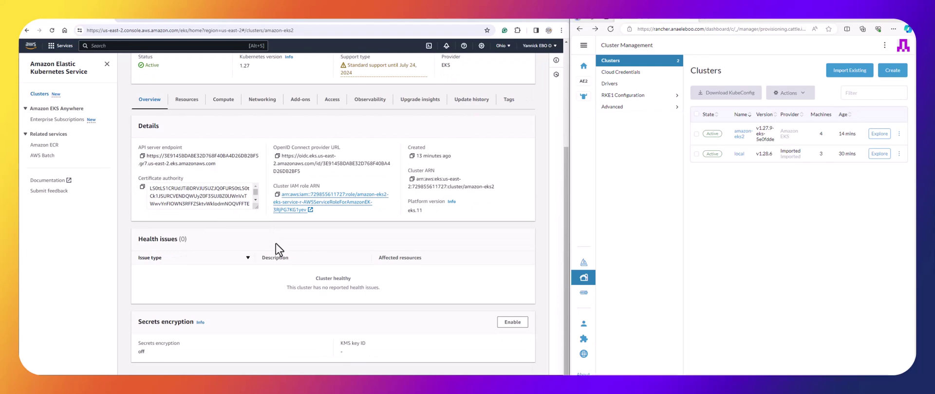
scroll(275, 243, up, 5)
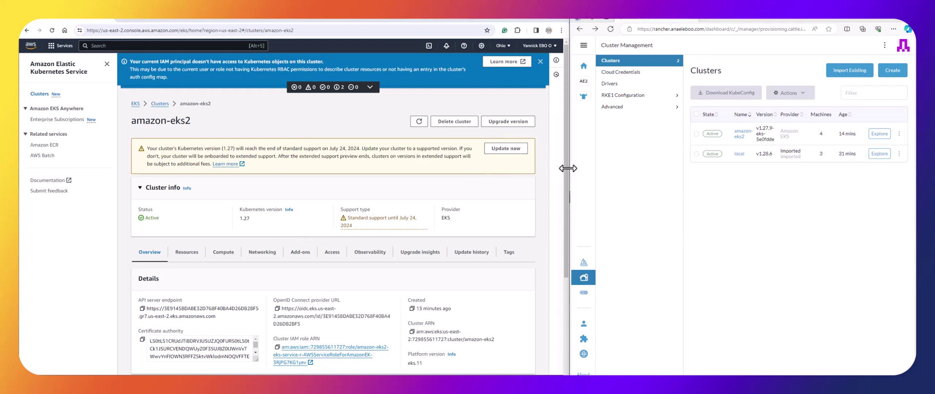
Widen the Rancher window, open amazon-eks2 and review its machine pools, provisioning log, conditions, recent events and related resources.
drag(568, 167, 292, 177)
click(475, 132)
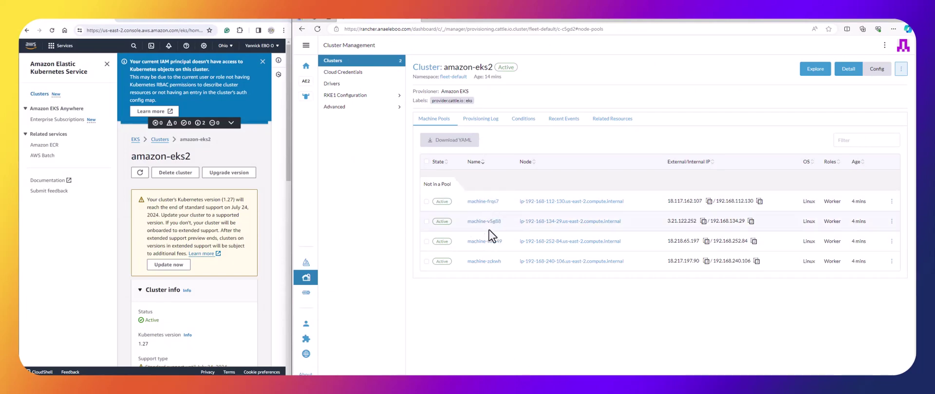
click(494, 129)
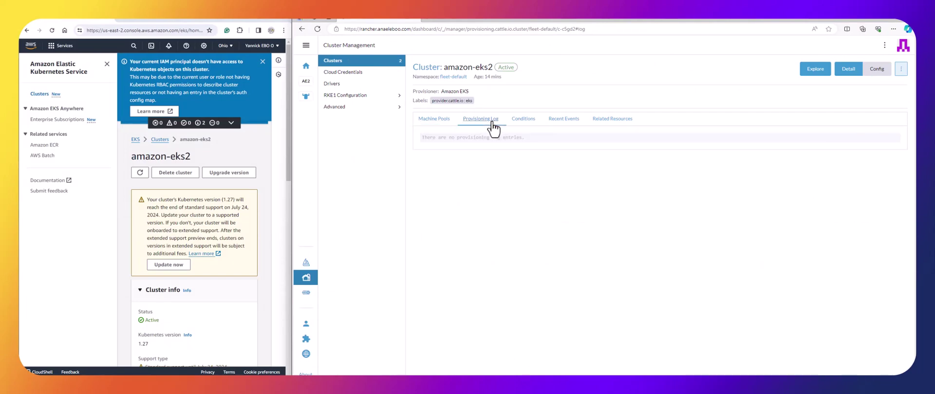
click(524, 125)
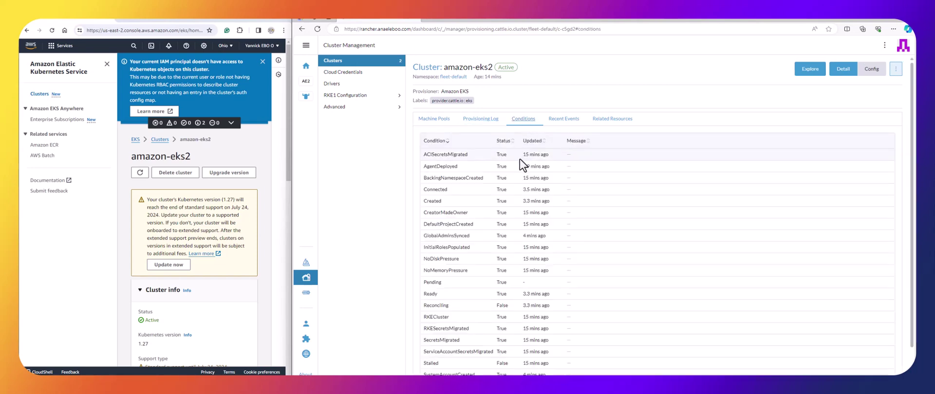
click(568, 122)
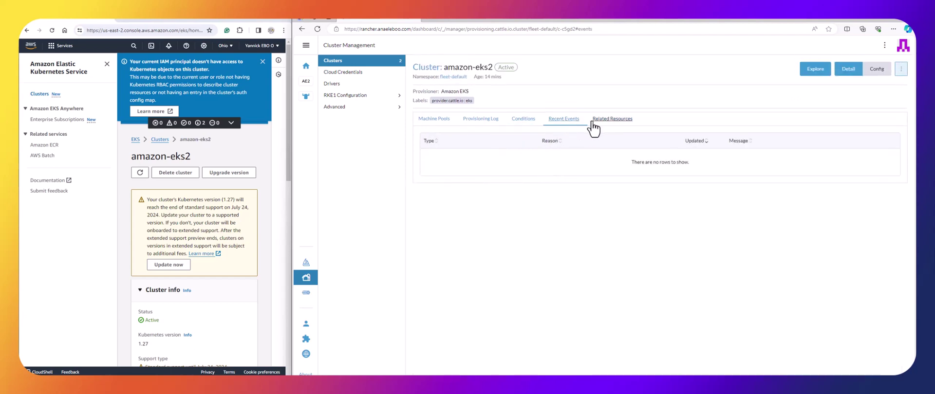
click(609, 125)
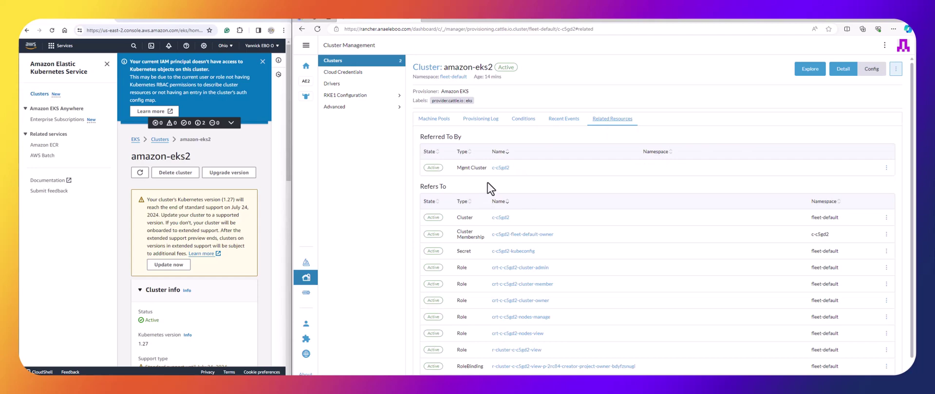
scroll(487, 182, down, 1)
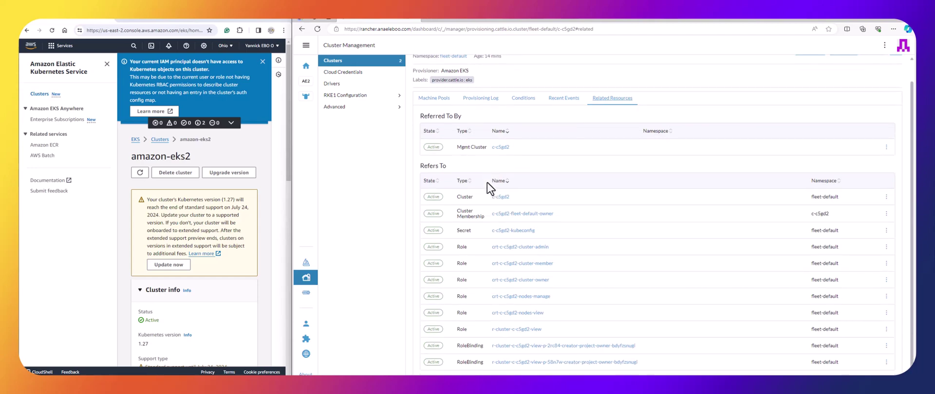
scroll(487, 182, up, 1)
click(437, 125)
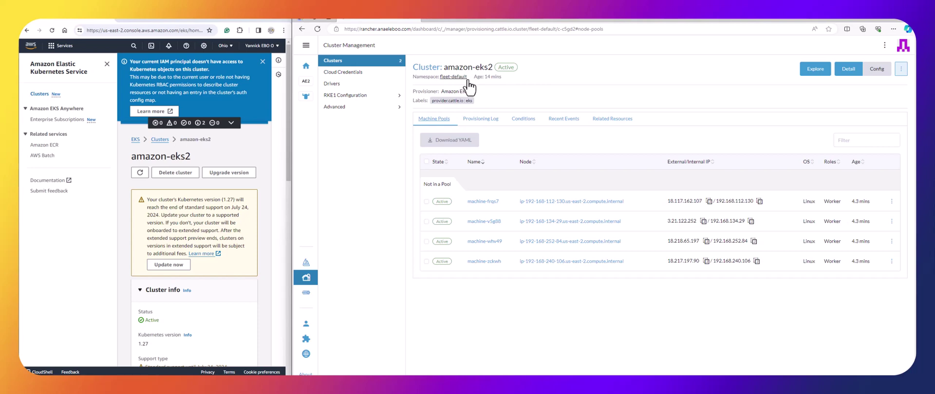
Open the cluster dashboard of amazon-eks2 in Rancher to examine its resources, capacity and events.
click(304, 84)
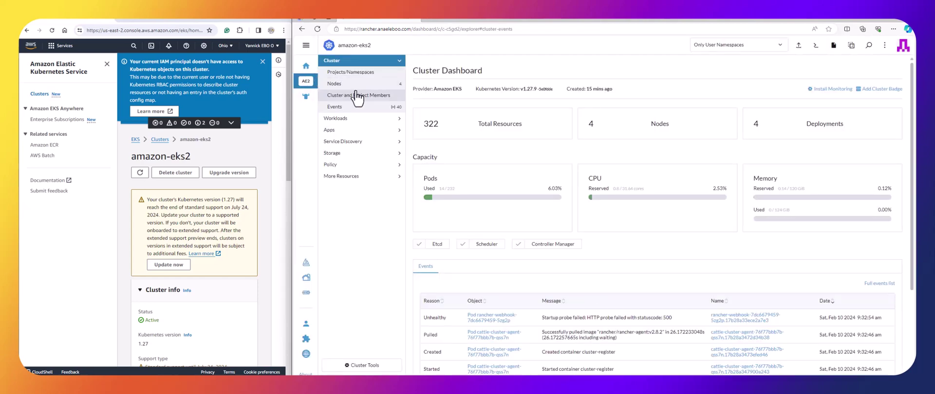
click(305, 46)
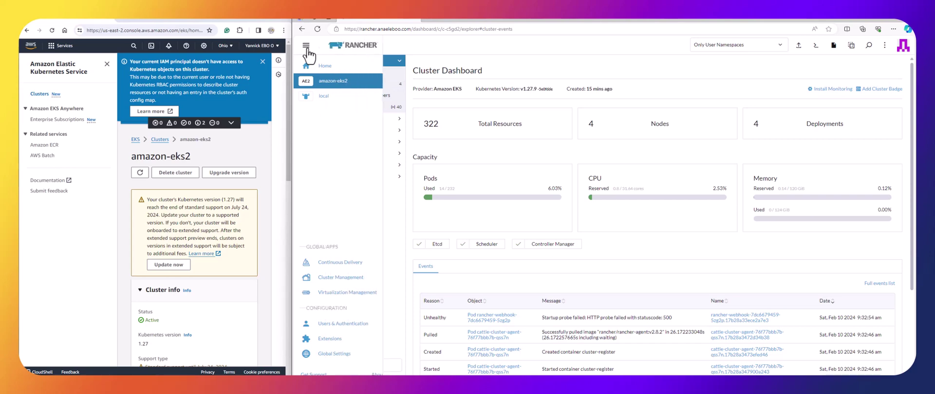
click(332, 87)
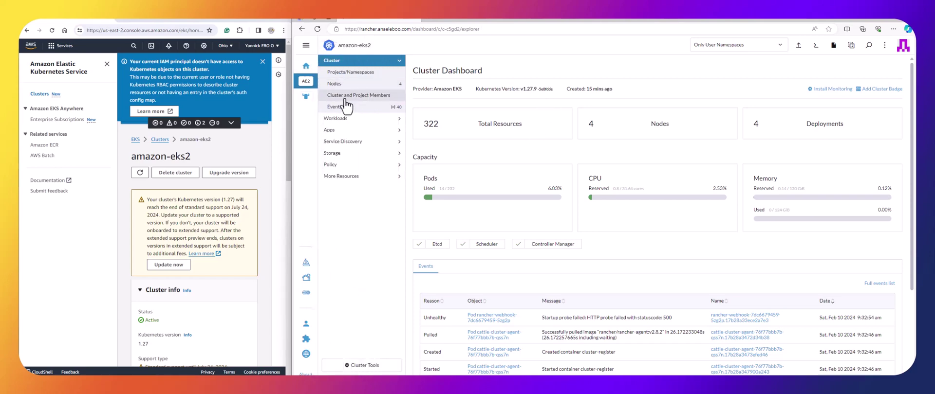
Review the projects and namespaces, nodes, cluster members and events of amazon-eks2 in Rancher.
click(349, 72)
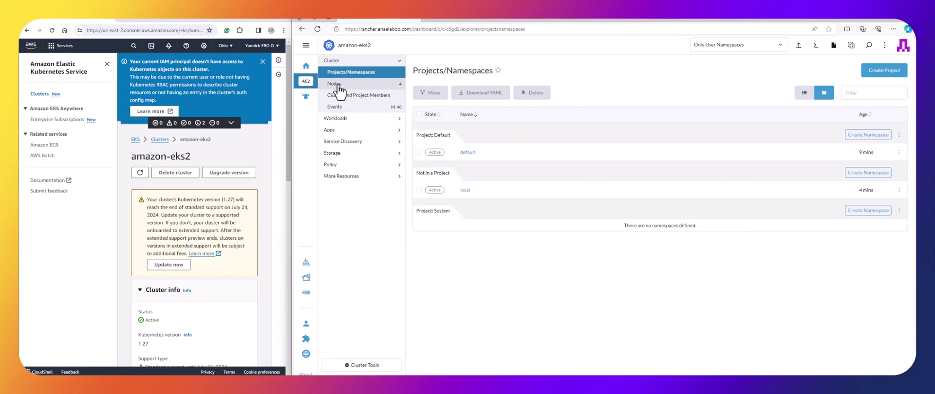
click(338, 86)
click(357, 96)
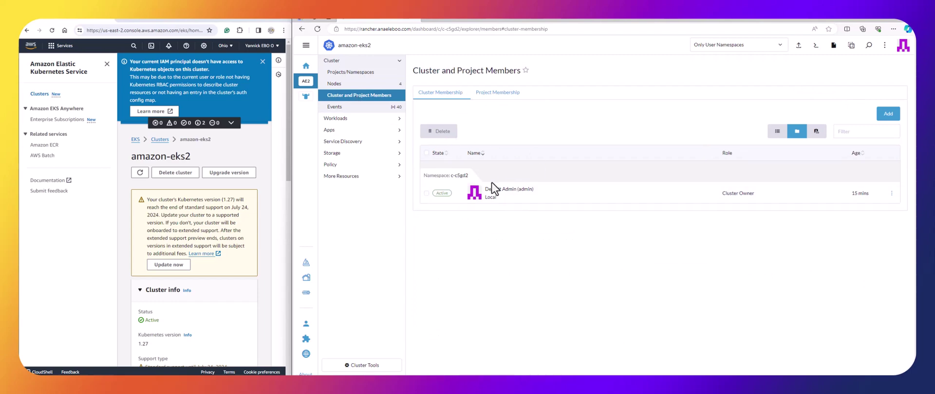
click(359, 109)
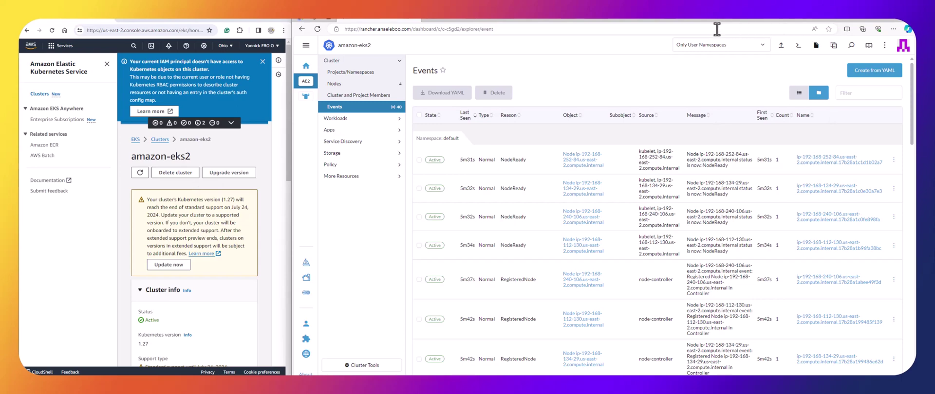
Copy the amazon-eks2 KubeConfig, including its token, from the maximized Rancher window into a file named new config in VS Code's .kube folder.
click(889, 18)
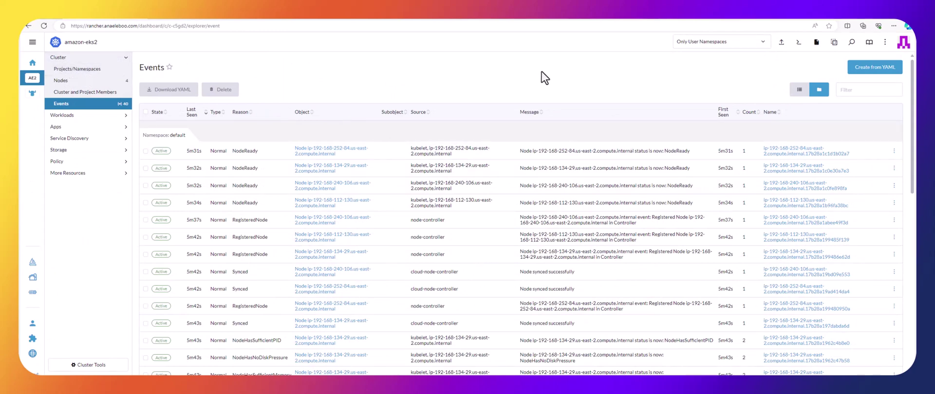
click(834, 44)
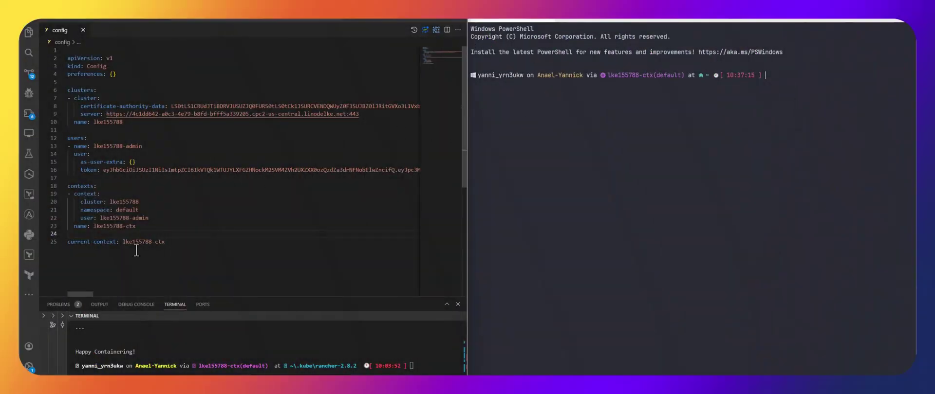
click(29, 33)
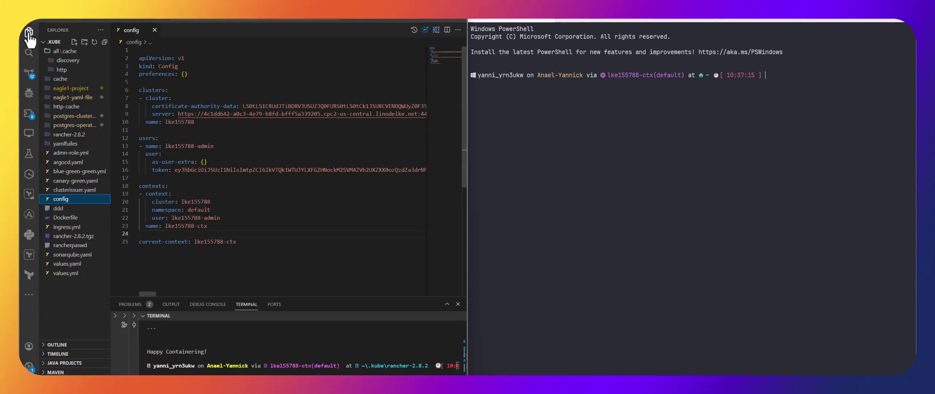
click(74, 42)
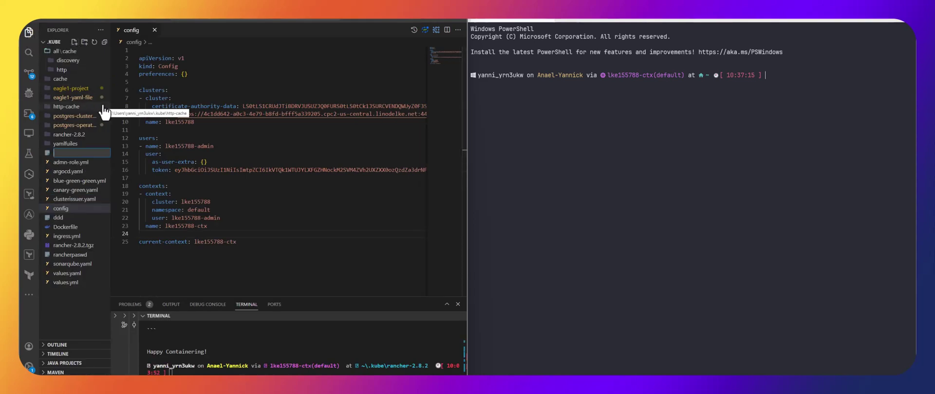
text(new conf)
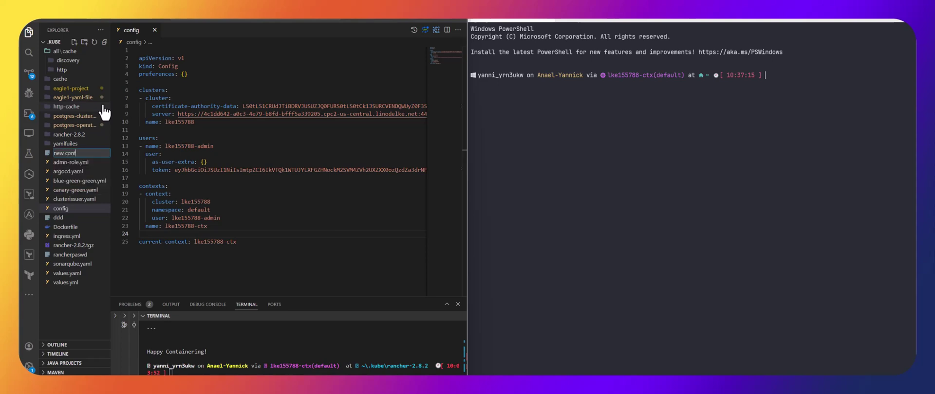
text(ig)
key(Return)
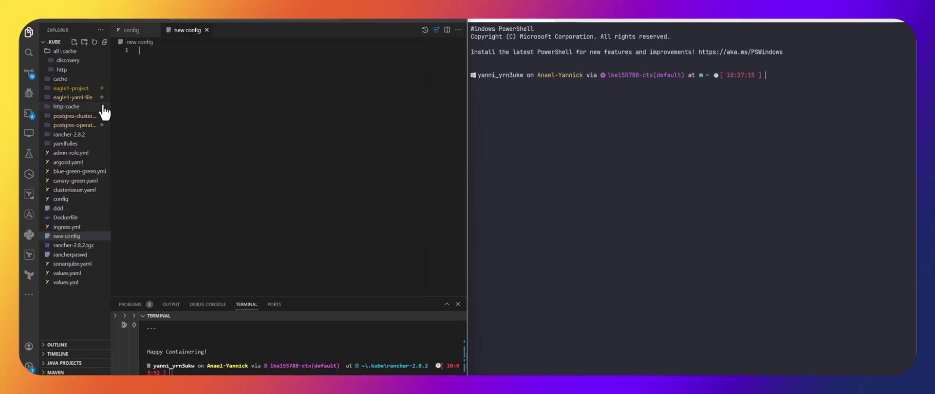
key(ctrl+v)
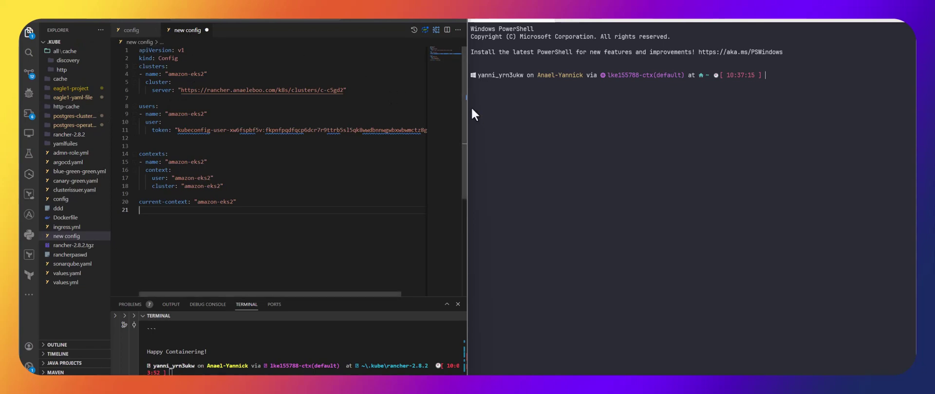
Maximize VS Code and show the existing config file beside new config in a split editor, closing the duplicate config view.
double_click(441, 16)
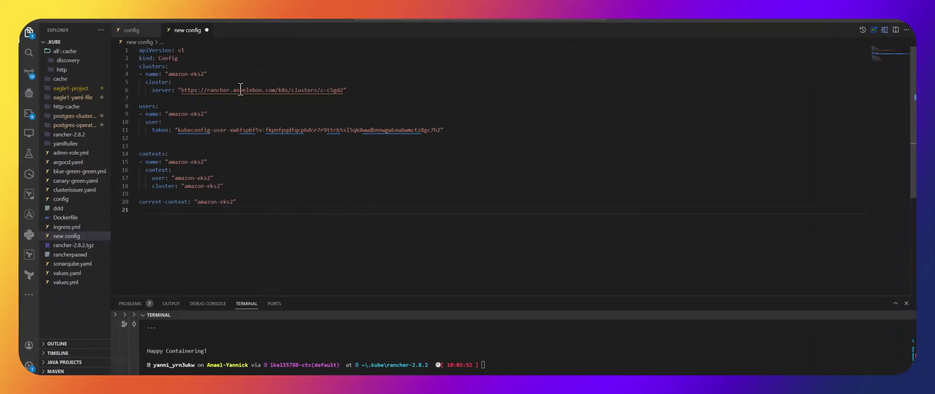
click(132, 30)
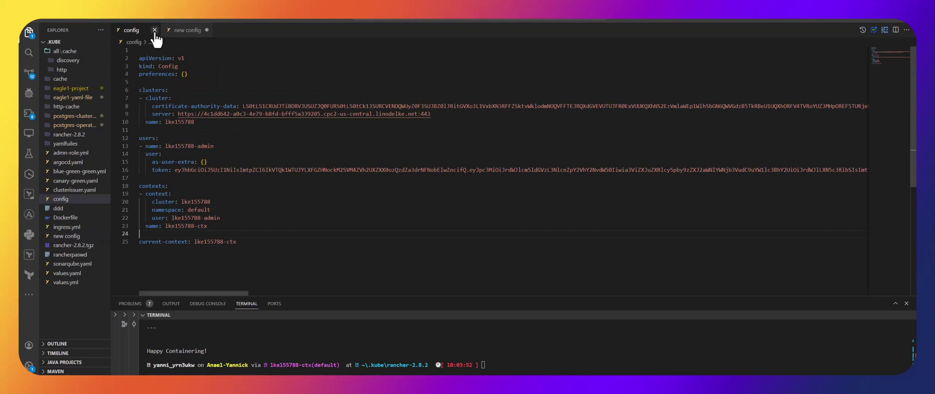
click(155, 30)
click(65, 200)
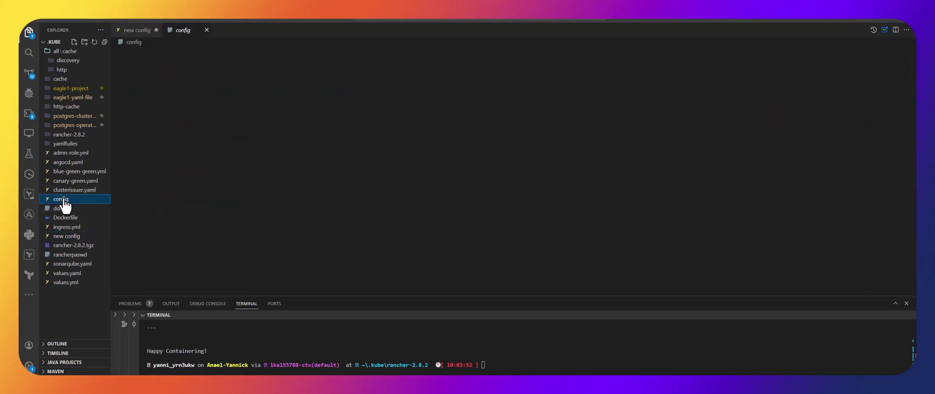
right_click(65, 201)
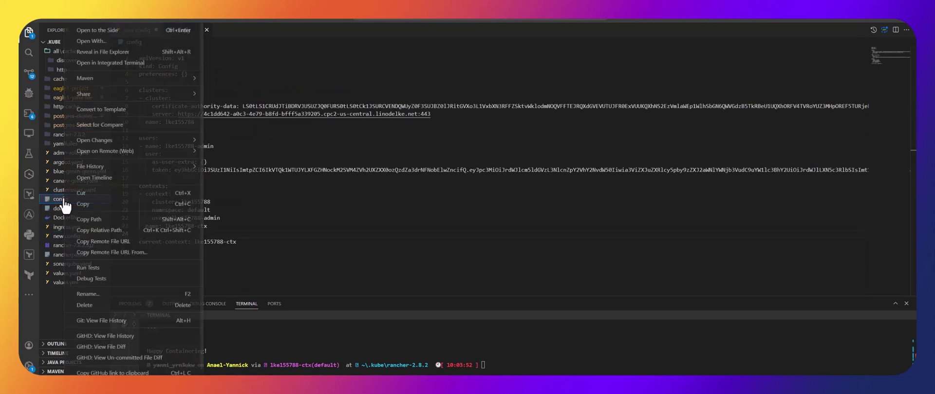
click(94, 31)
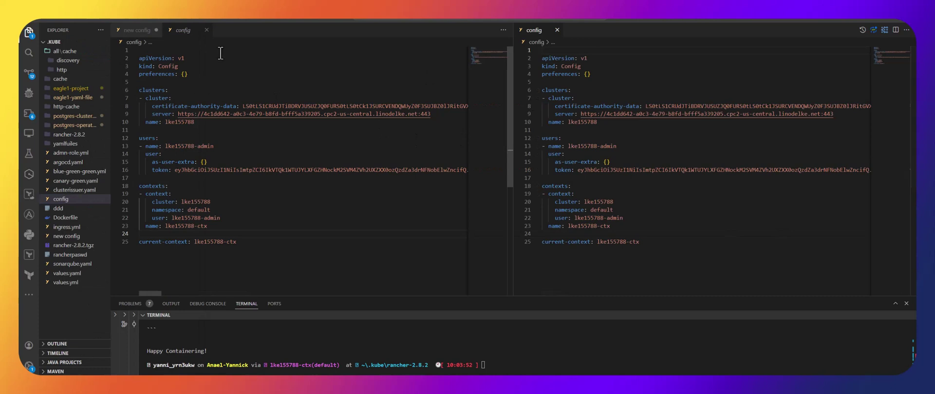
click(206, 30)
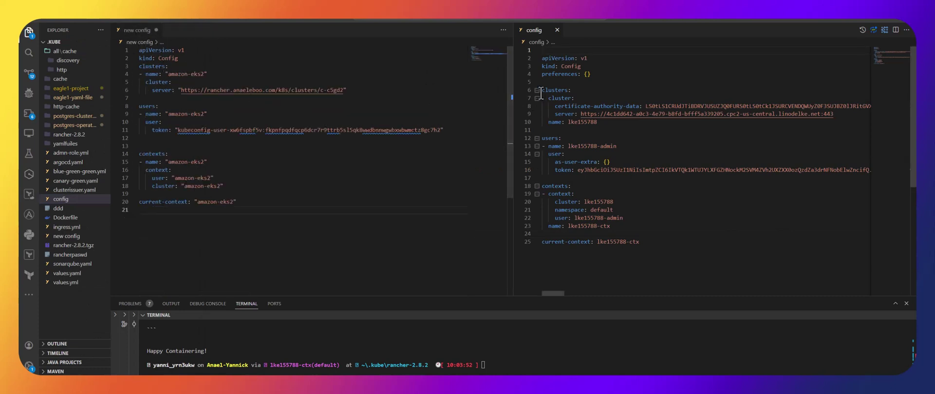
Copy the amazon-eks2 cluster entry from new config into config's clusters section below lke155788, separated by a blank line.
drag(346, 90, 140, 74)
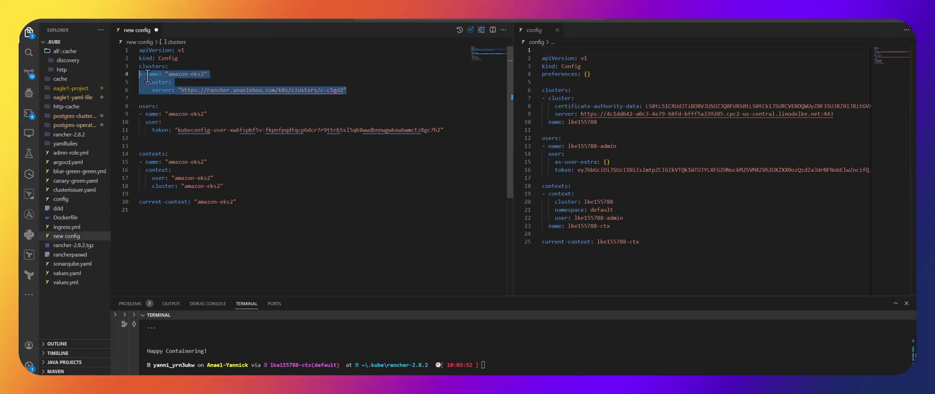
right_click(147, 78)
click(175, 189)
click(607, 124)
key(Return)
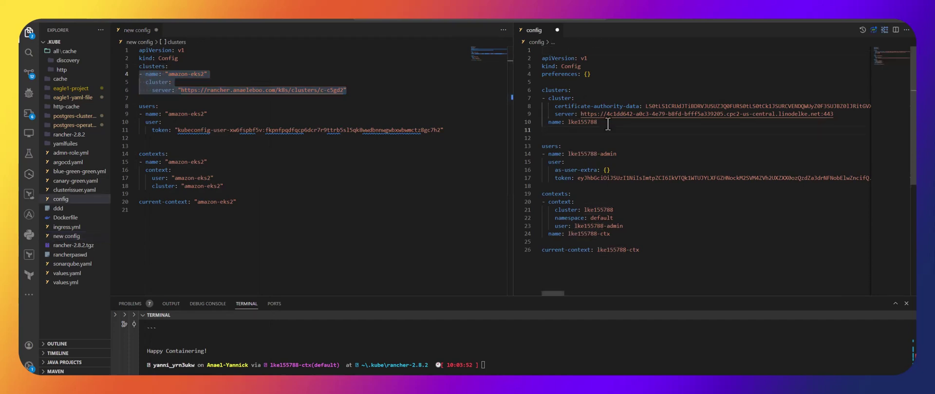
key(ctrl+v)
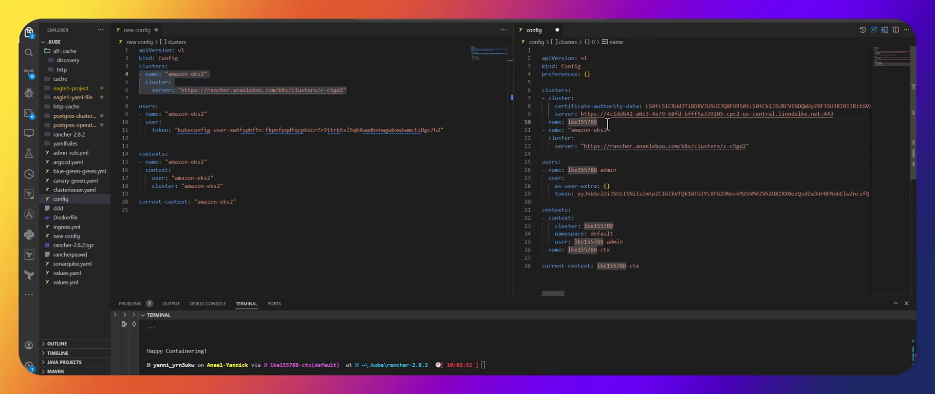
key(Return)
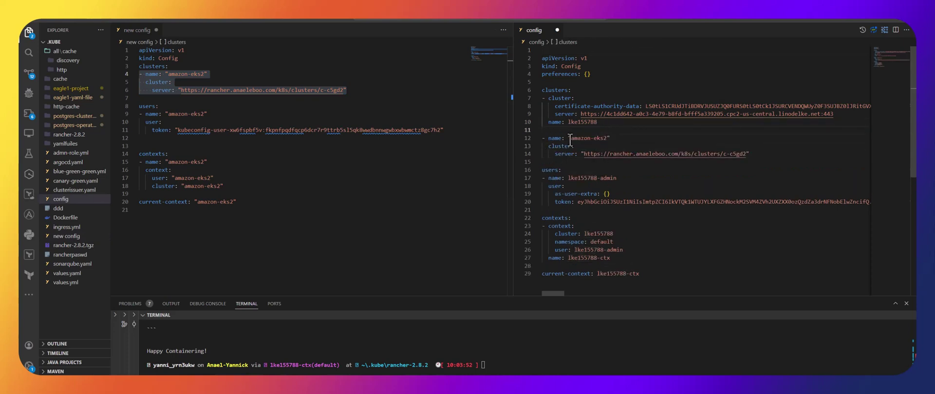
Copy the amazon-eks2 user entry with its token into config's users section below lke155788-admin, followed by a blank line.
click(208, 118)
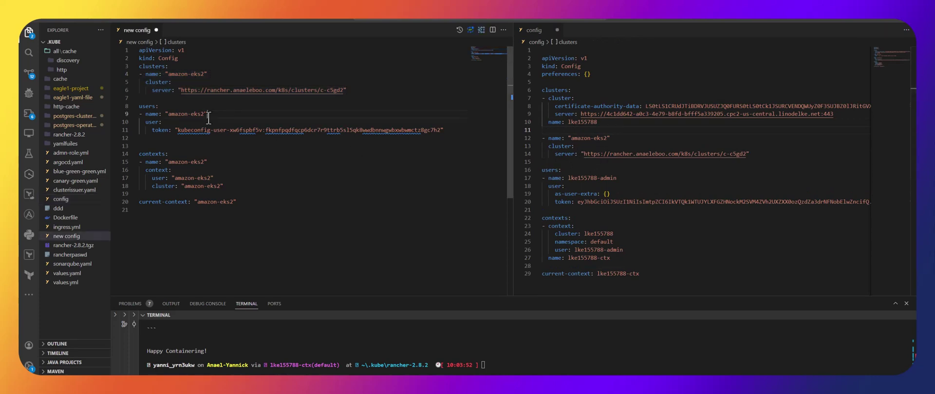
drag(444, 130, 138, 117)
right_click(146, 119)
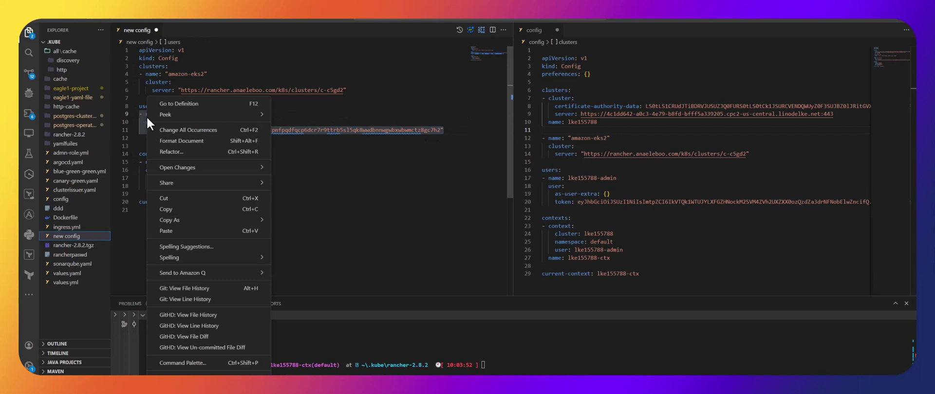
click(168, 209)
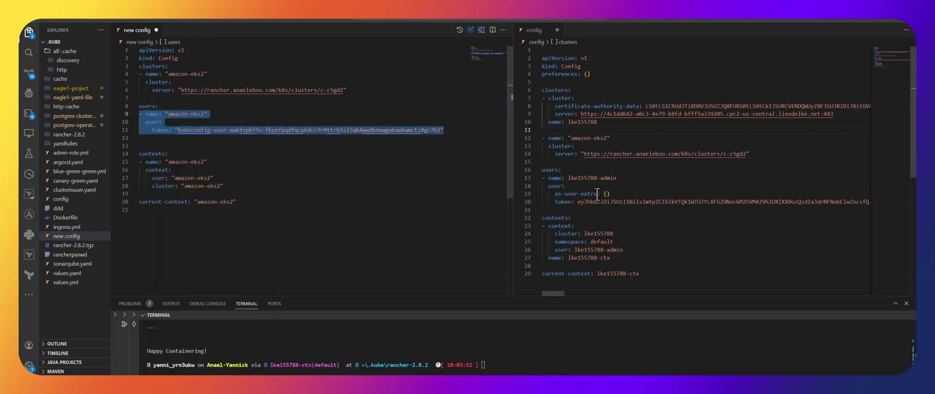
click(550, 211)
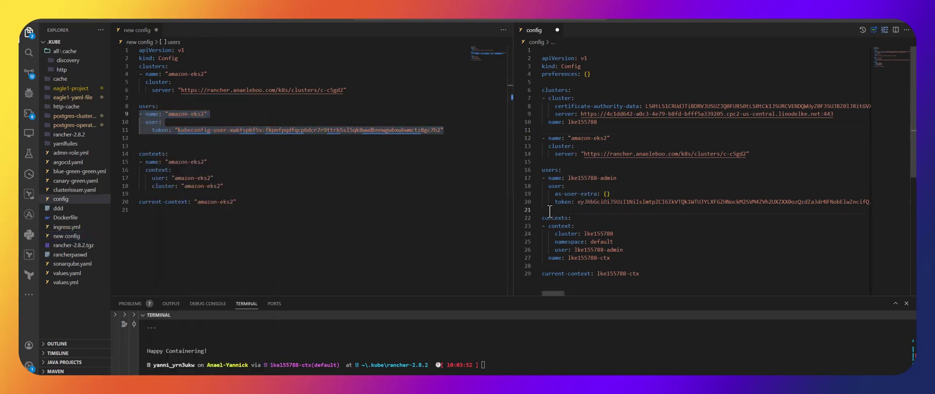
key(ctrl+v)
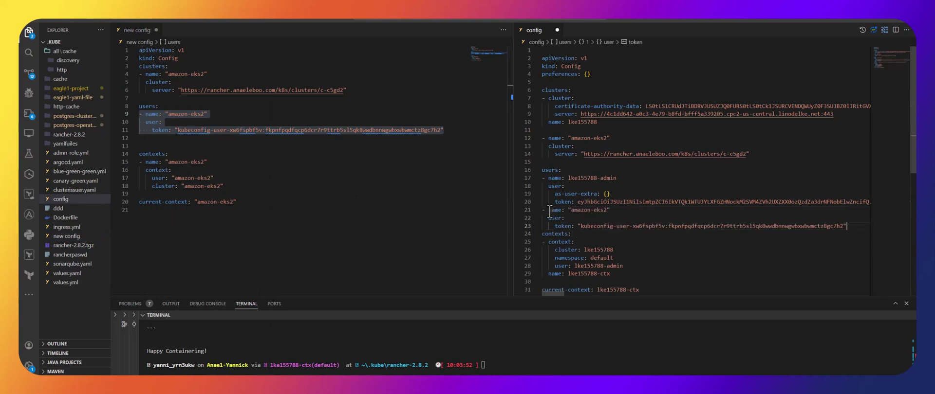
key(Return)
Copy the amazon-eks2 context entry into config's contexts section below lke155788-ctx and save the file.
scroll(551, 209, down, 3)
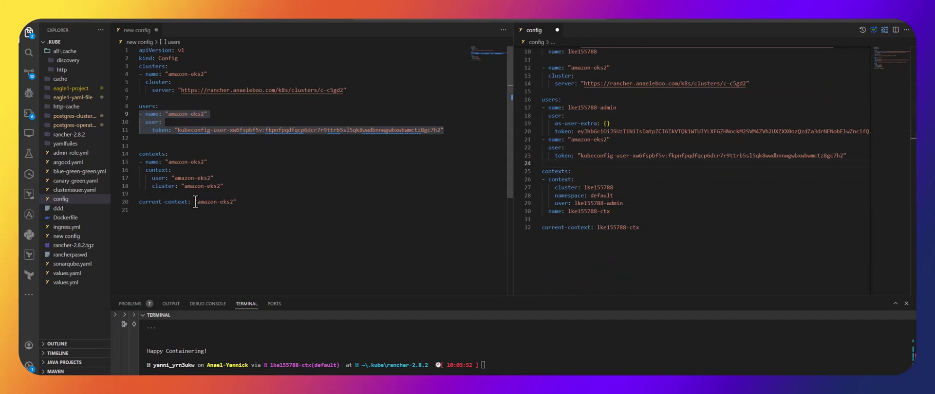
drag(223, 186, 138, 163)
right_click(150, 165)
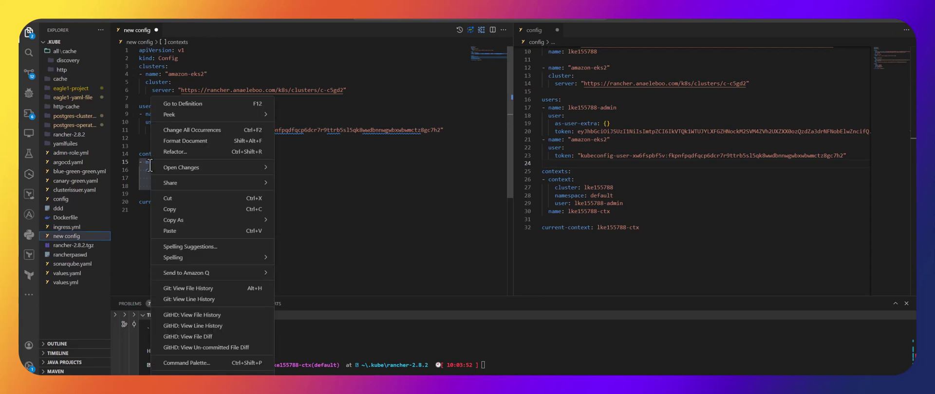
click(170, 210)
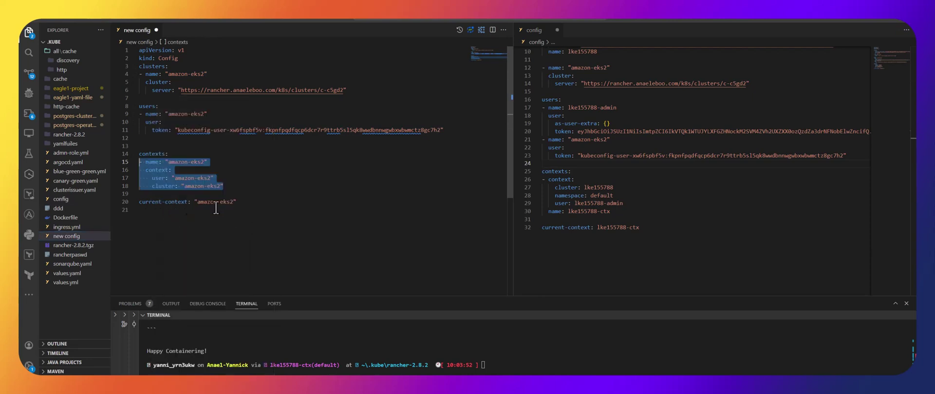
click(571, 219)
key(ctrl+v)
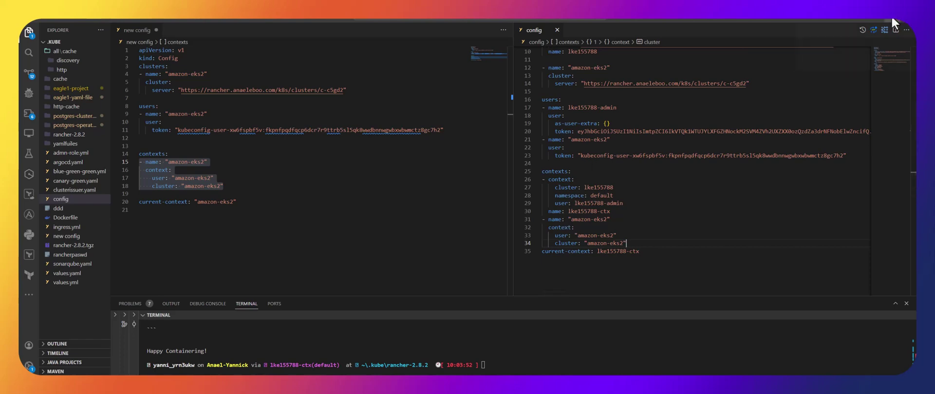
mouse_move(891, 16)
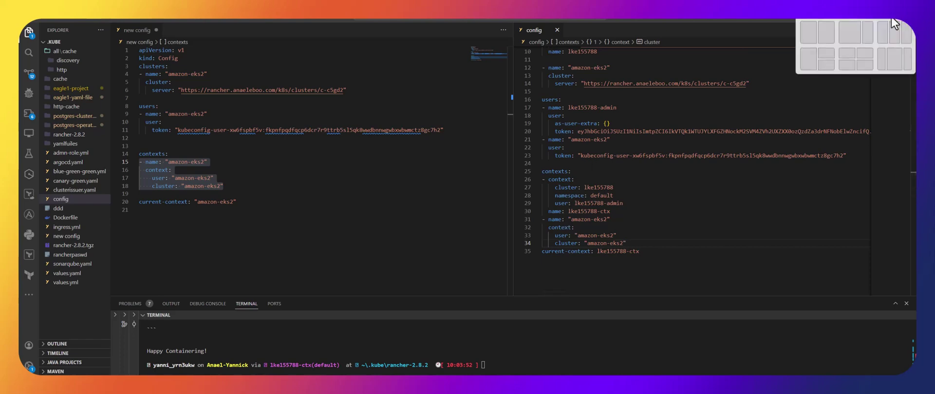
click(812, 36)
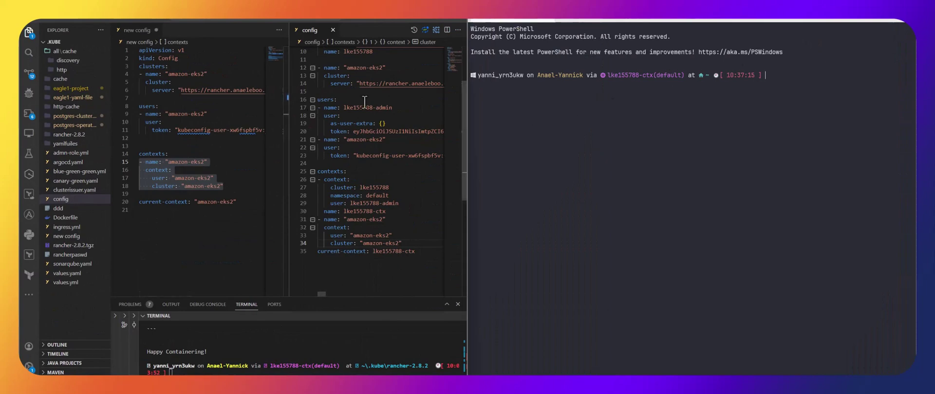
drag(465, 102, 441, 103)
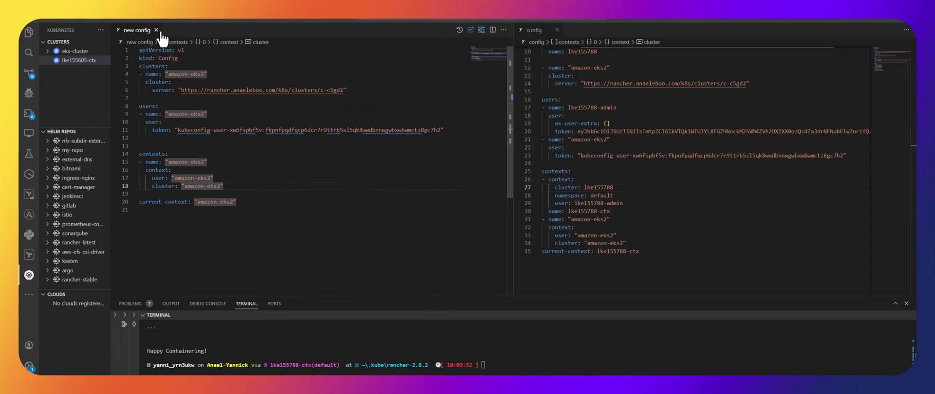
click(80, 61)
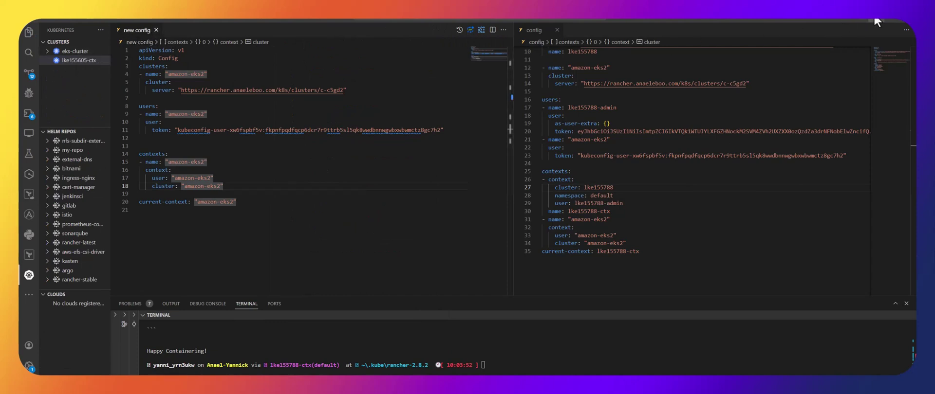
Place VS Code and the Windows PowerShell window side by side and list the kubeconfig contexts with kubectl config get-contexts.
mouse_move(890, 14)
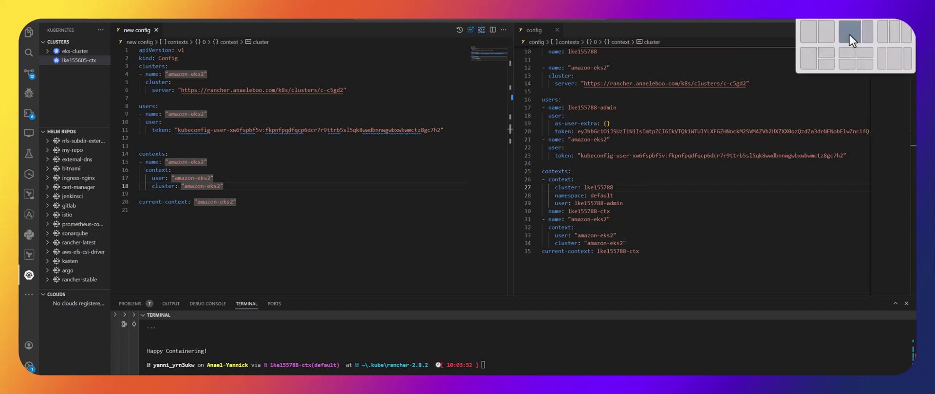
click(809, 37)
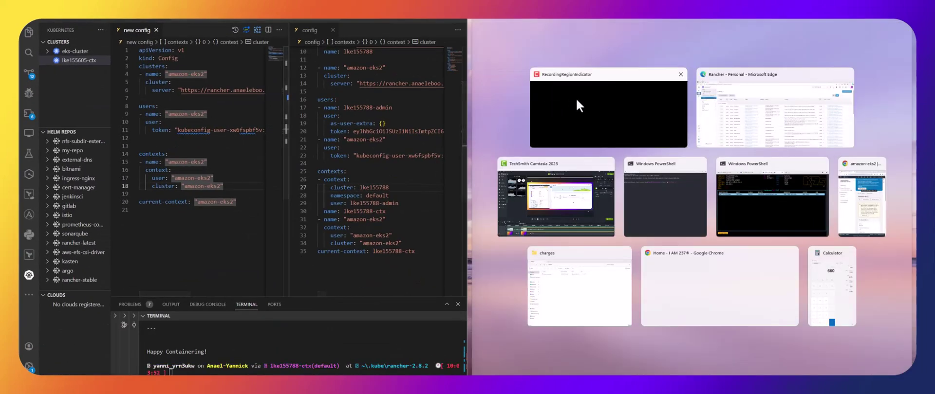
click(675, 195)
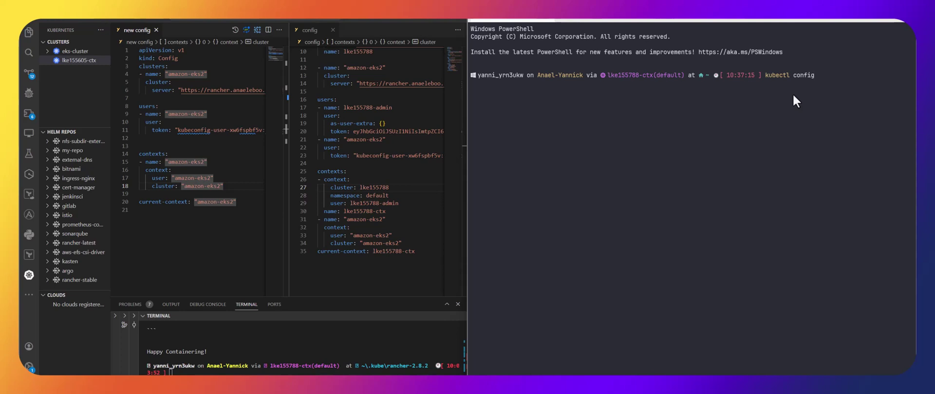
text(get-contexts)
key(Return)
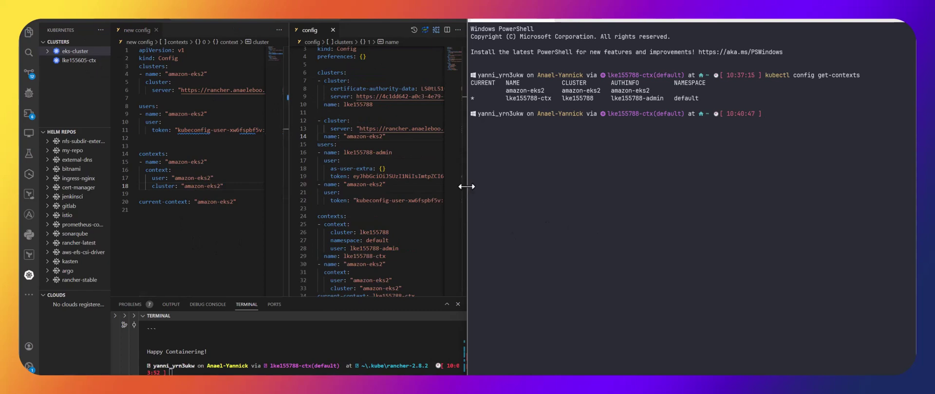
Widen the PowerShell window, switch the kubectl context to amazon-eks2 and list the contexts again.
drag(466, 187, 403, 176)
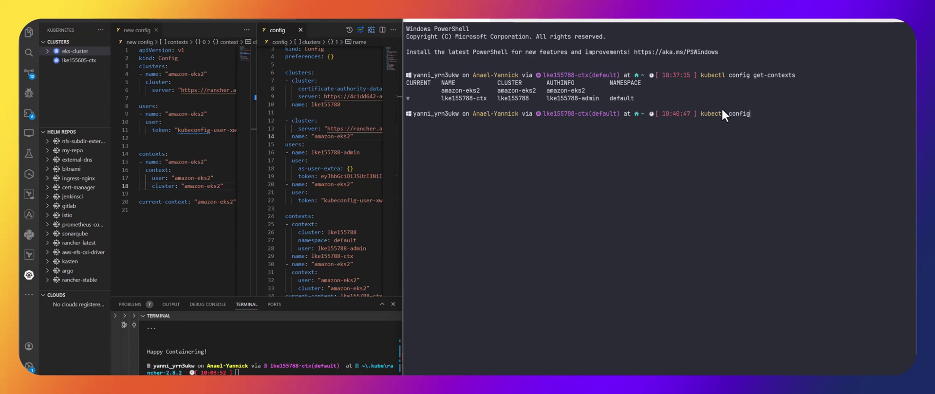
text(use-context amazon-eks2)
key(Return)
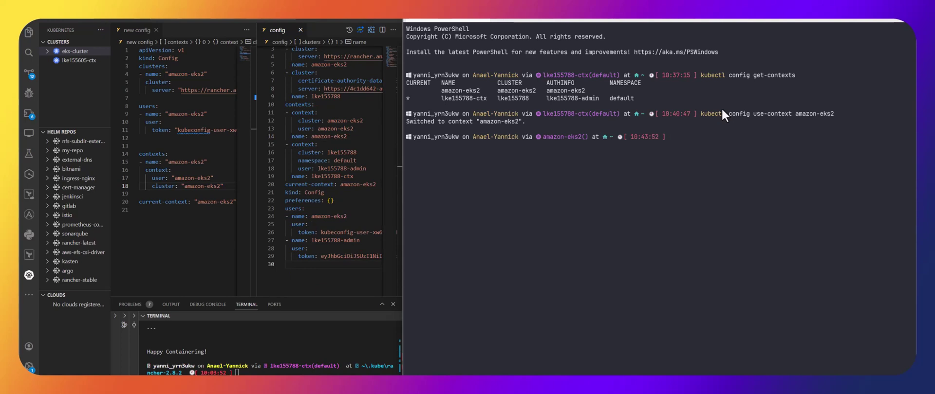
key(Up)
key(Up)
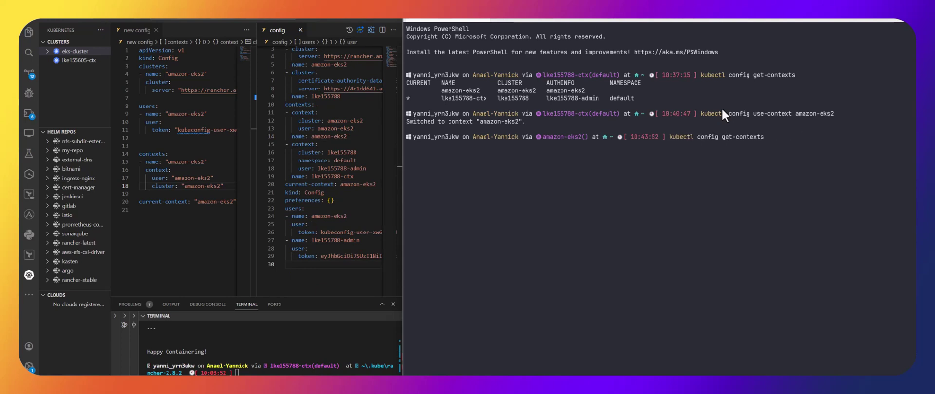
key(Return)
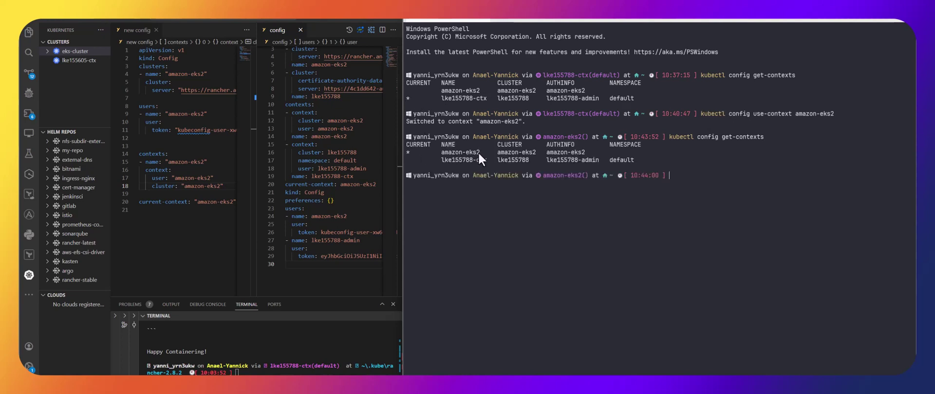
Give PowerShell more width and clear the VS Code view by closing config and new config and hiding the sidebar.
drag(403, 142, 368, 136)
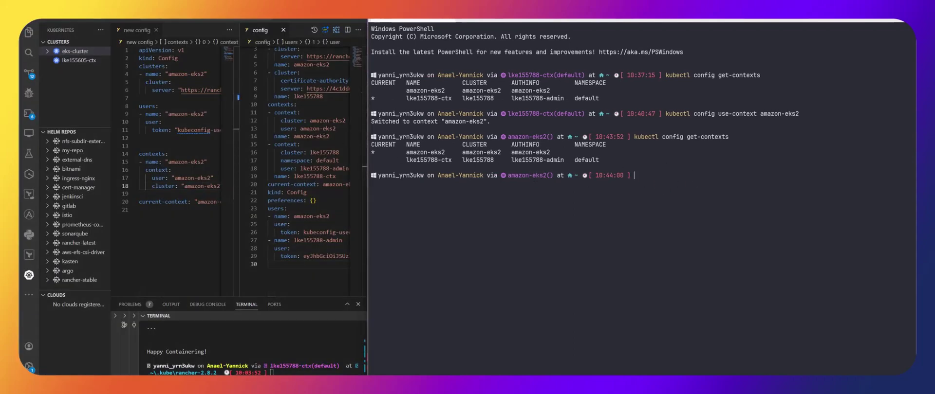
click(283, 30)
click(156, 30)
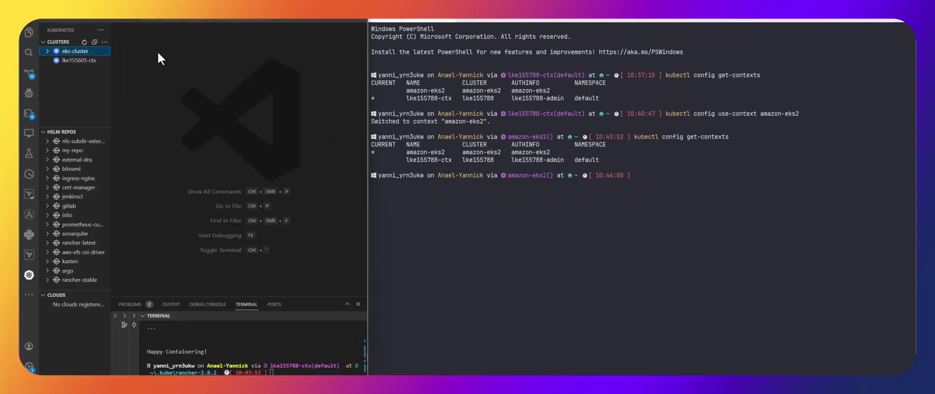
click(28, 35)
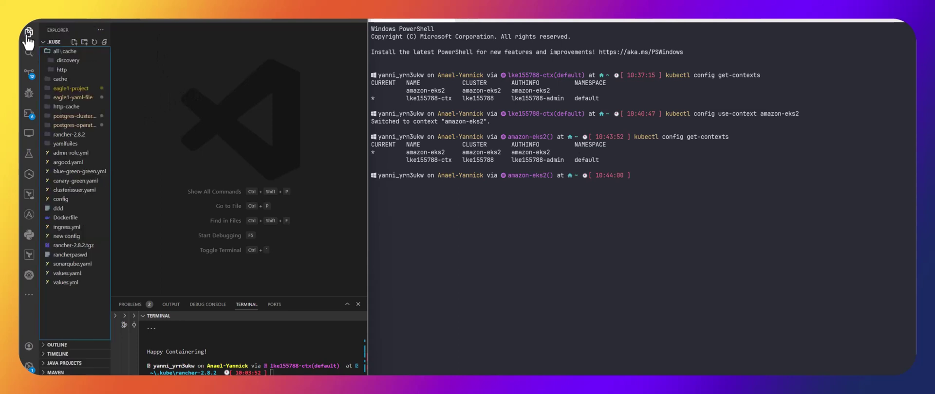
click(27, 35)
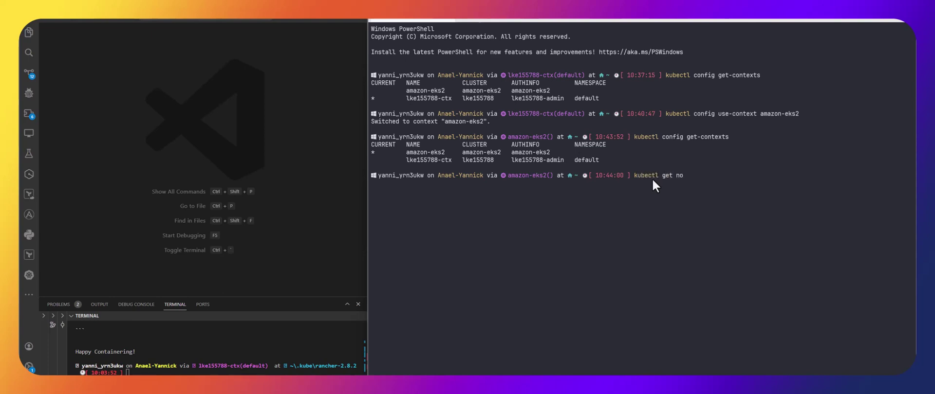
List the amazon-eks2 cluster's nodes with kubectl get nodes and examine their names.
text(des)
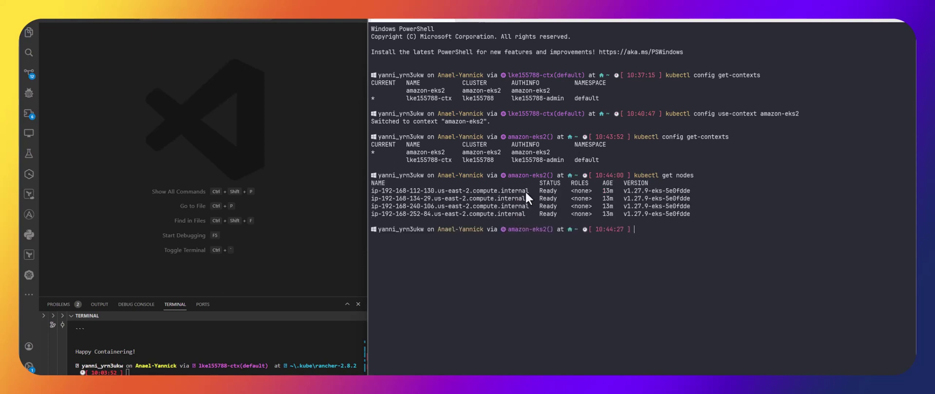
drag(525, 191, 369, 191)
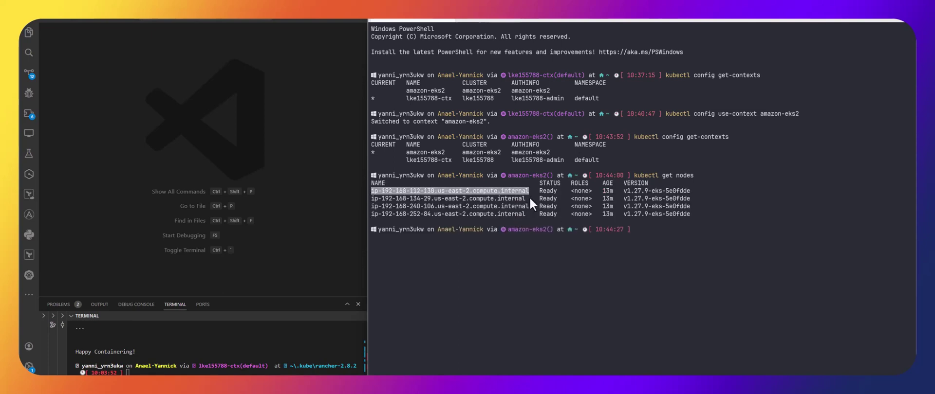
drag(529, 200, 424, 206)
click(684, 223)
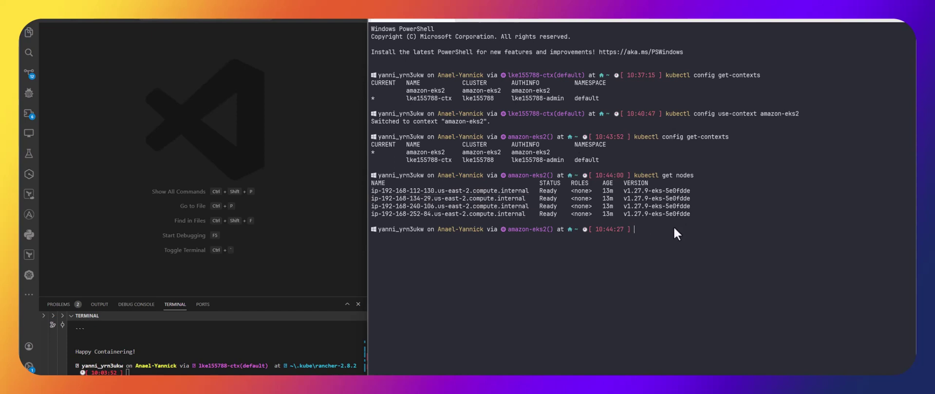
List the pods in the default namespace with kubectl get pods and across all namespaces by adding -A.
text(kubectl get nodes)
key(Return)
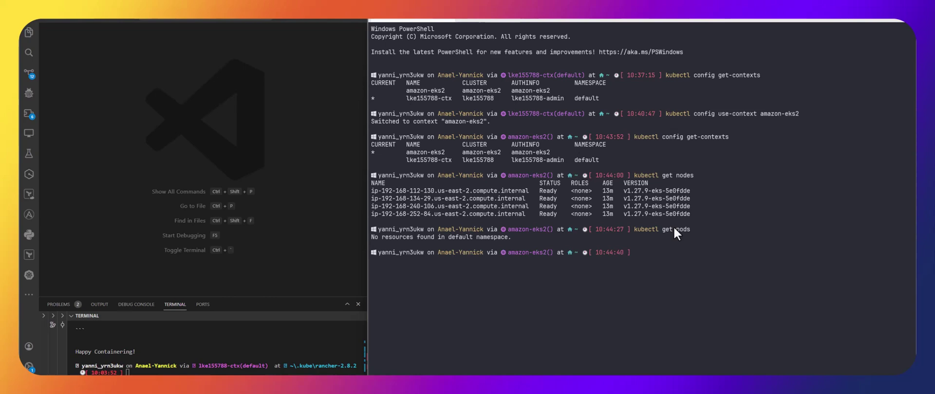
key(Up)
text(-A)
key(Return)
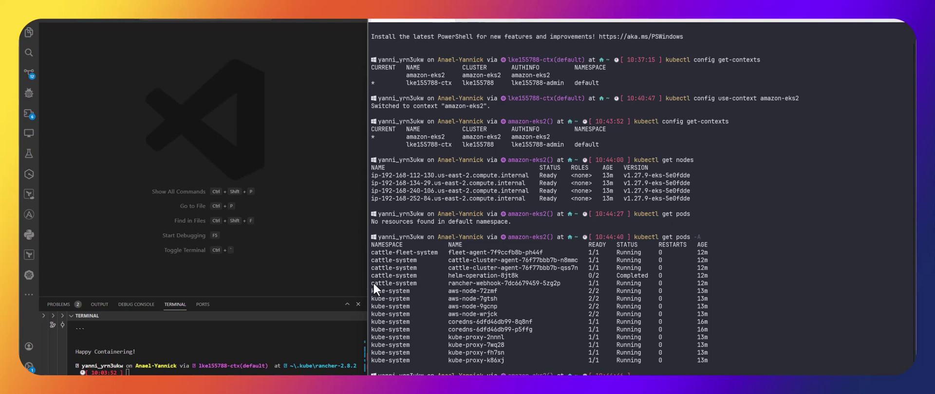
Examine the cattle-fleet-system and cattle-system pods in the pod list by highlighting their rows.
drag(402, 282, 644, 276)
drag(378, 249, 508, 284)
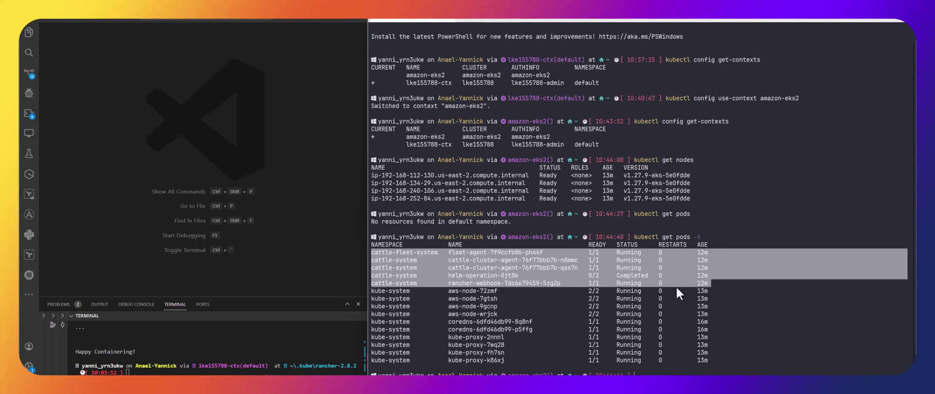
click(531, 266)
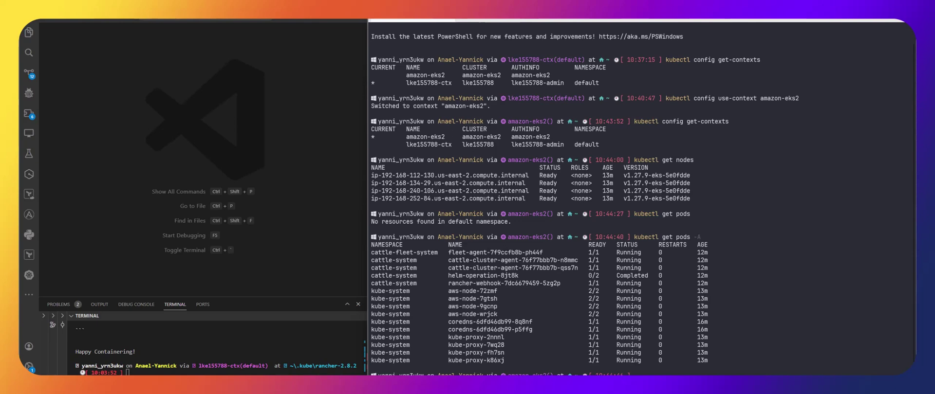
Create test.yml in the .KUBE folder, holding the copied hello-one ClusterIP Service and 3-replica nginxdemos/hello Deployment manifest, and save it.
click(30, 34)
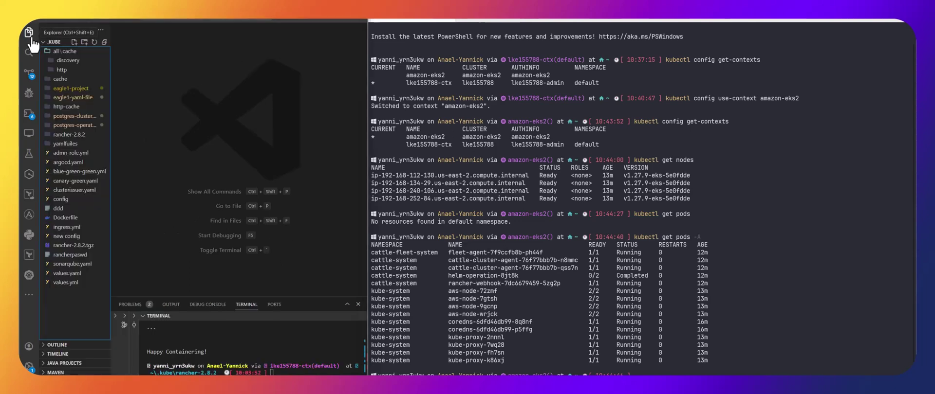
click(74, 42)
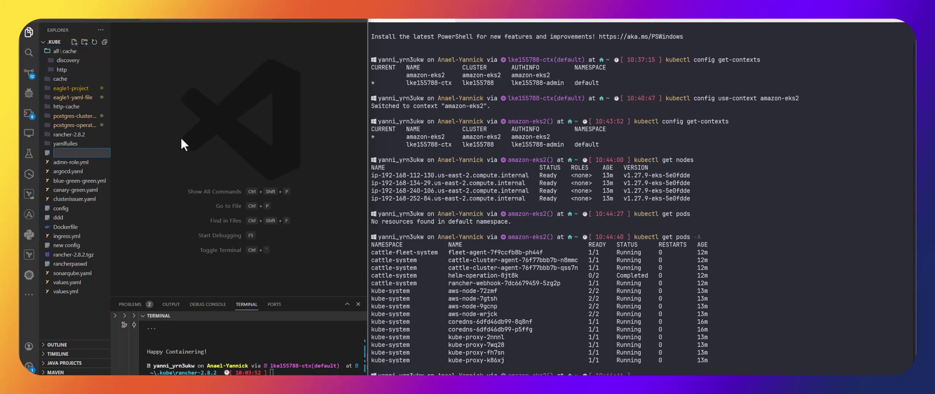
text(test.yml)
key(Return)
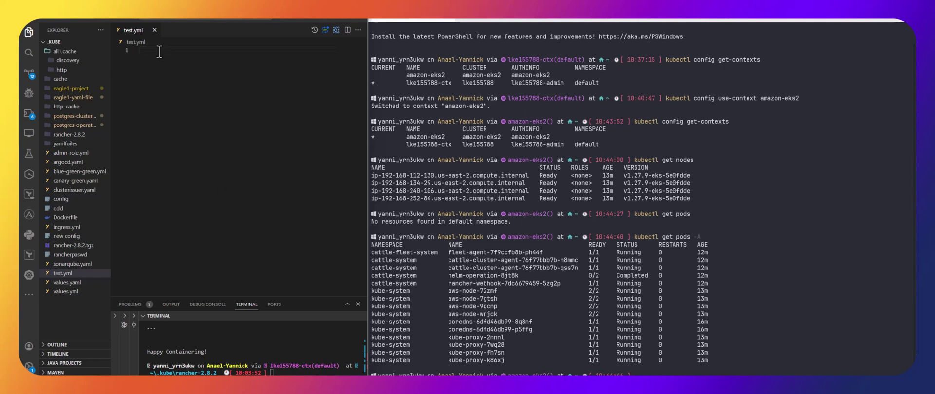
key(ctrl+v)
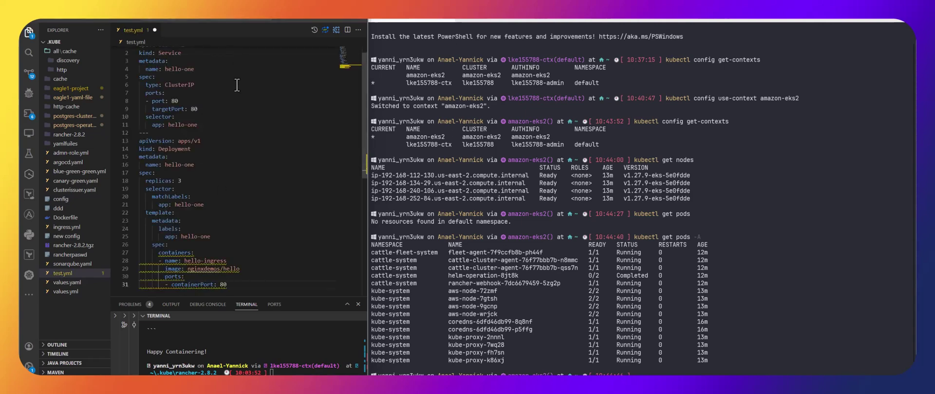
scroll(180, 141, down, 3)
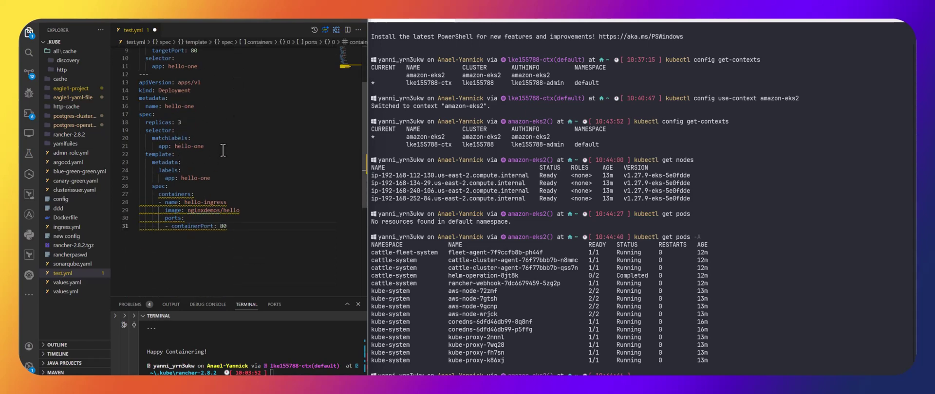
key(ctrl+s)
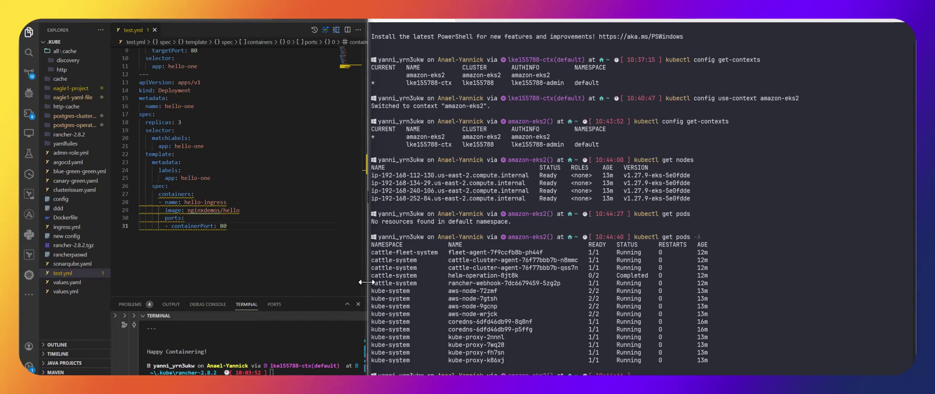
Widen VS Code and, in its terminal, go up to the .kube folder and run kubectl apply -f .\test.yml.
drag(366, 283, 561, 279)
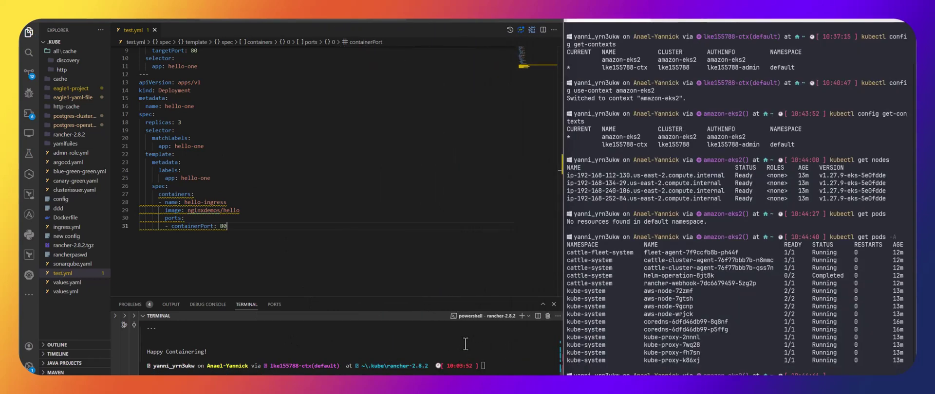
click(491, 367)
text(cd ..)
key(Return)
text(kub)
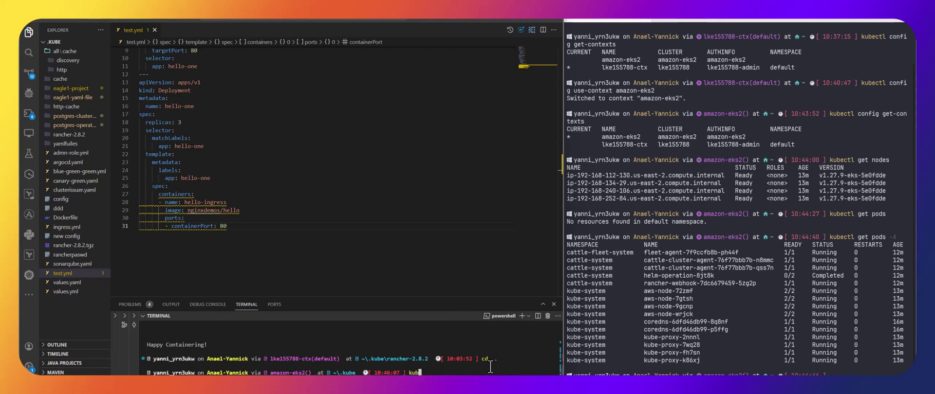
text(ectl apply -f )
text(.	est.y)
text(ml)
key(Return)
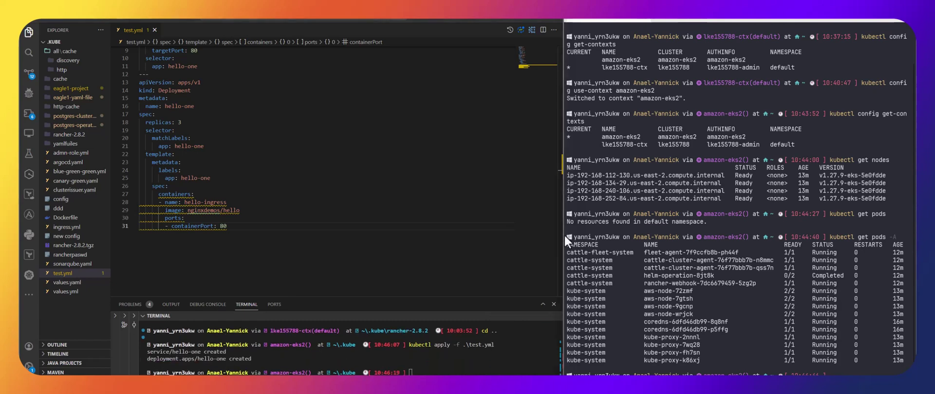
Widen PowerShell, list the pods in all namespaces again and highlight the hello-one pods in the default namespace.
drag(564, 240, 259, 204)
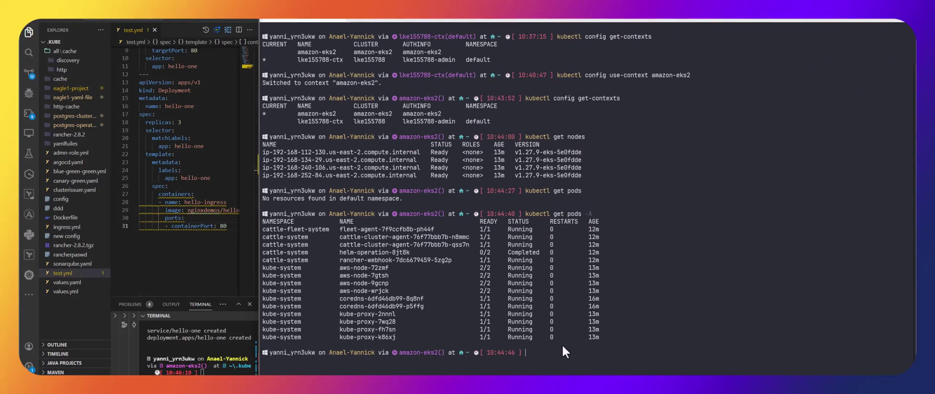
key(Up)
key(Return)
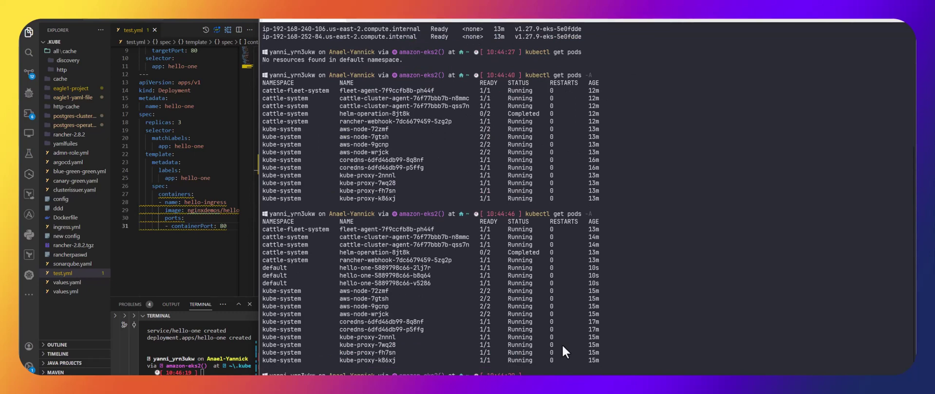
drag(267, 268, 390, 284)
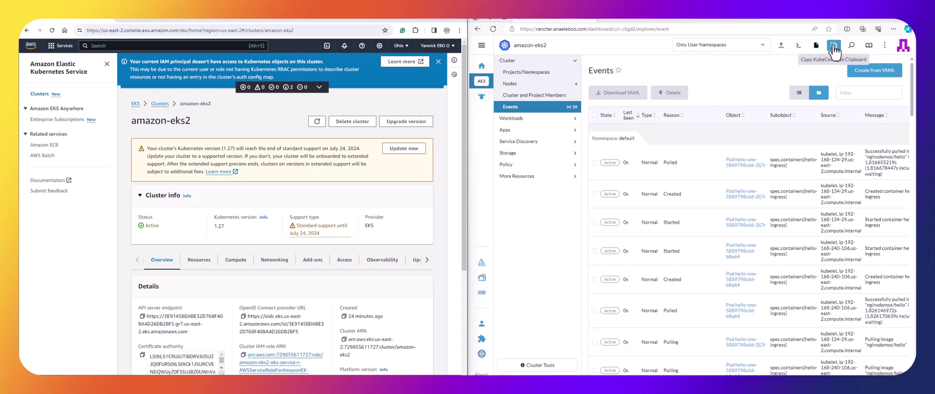
Open the amazon-eks2 cluster dashboard in Rancher and readjust the window split to show it beside the AWS console.
drag(470, 117, 254, 119)
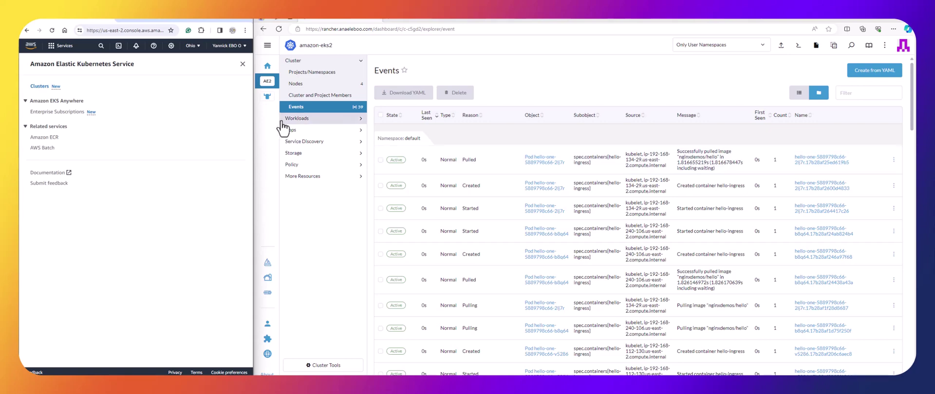
click(272, 87)
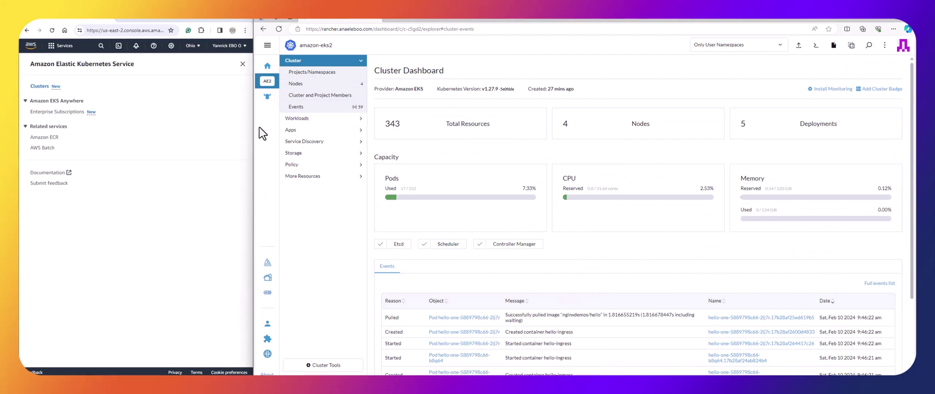
drag(254, 133, 409, 132)
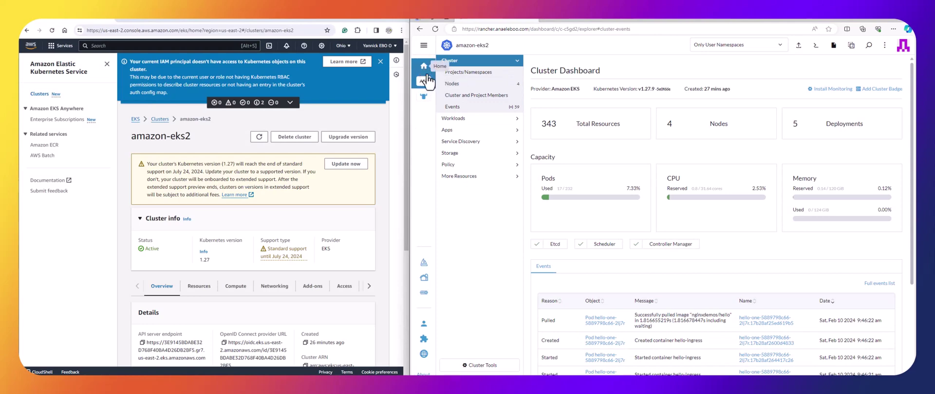
Delete the amazon-eks2 cluster in Rancher's Cluster Management, confirming with the cluster name amazon-eks2.
click(425, 46)
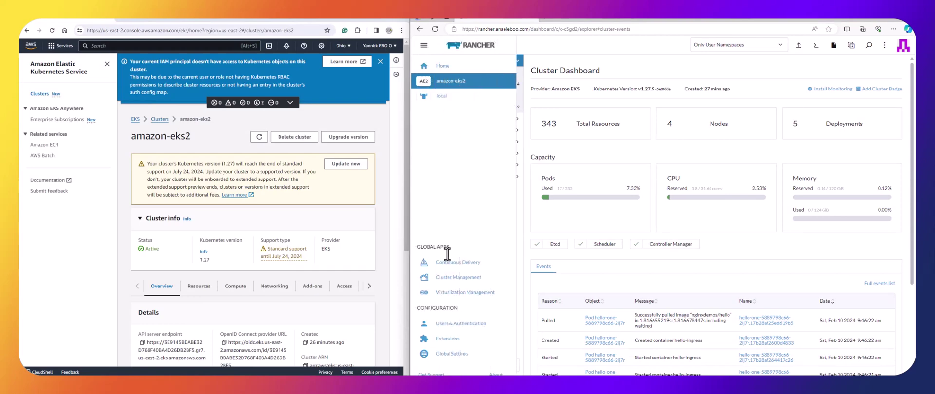
click(454, 282)
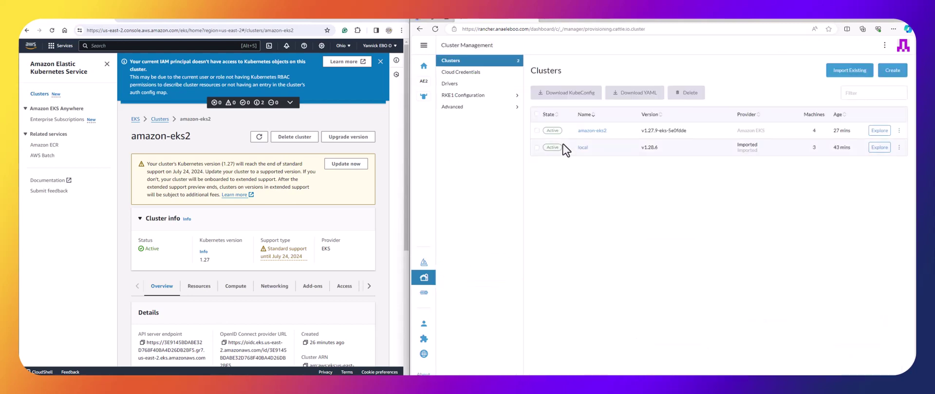
click(537, 131)
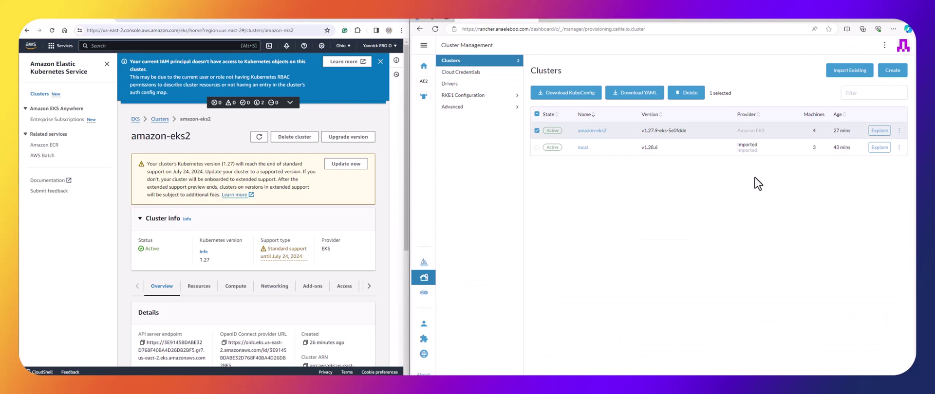
click(900, 133)
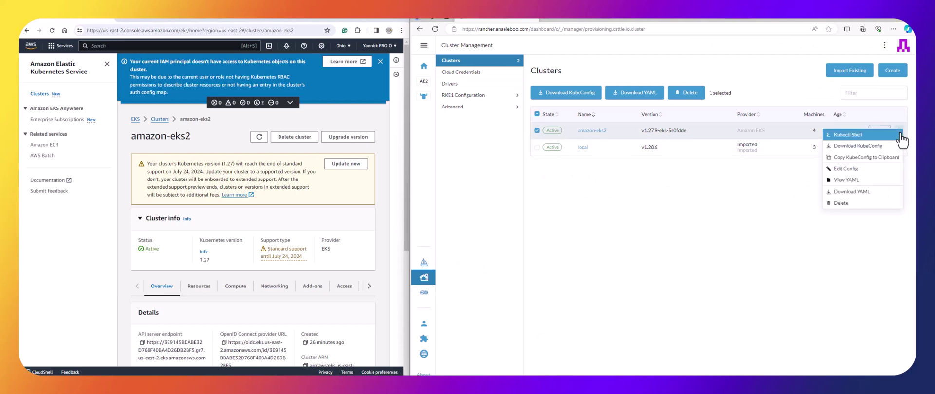
click(841, 204)
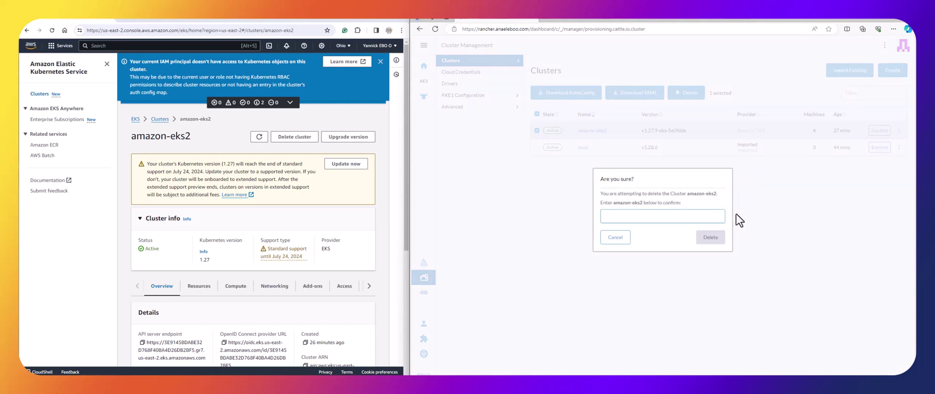
text(amazon-eks2)
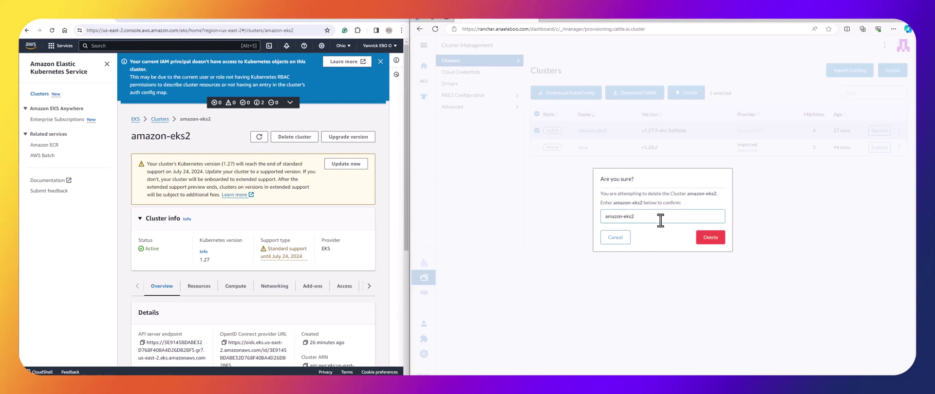
click(710, 238)
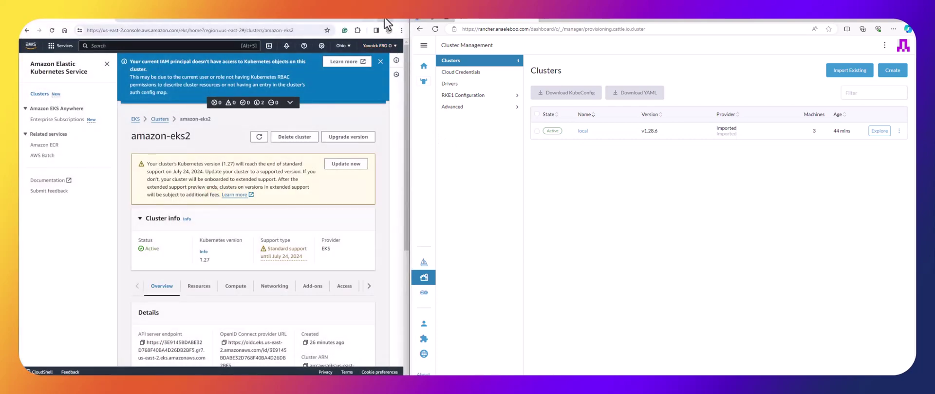
Maximize the AWS console and repeatedly refresh the EKS cluster list to check the status of amazon-eks2.
double_click(384, 16)
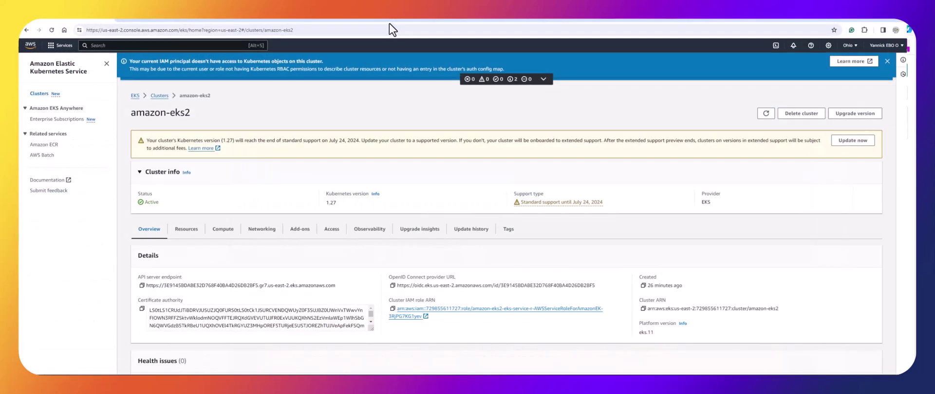
click(766, 115)
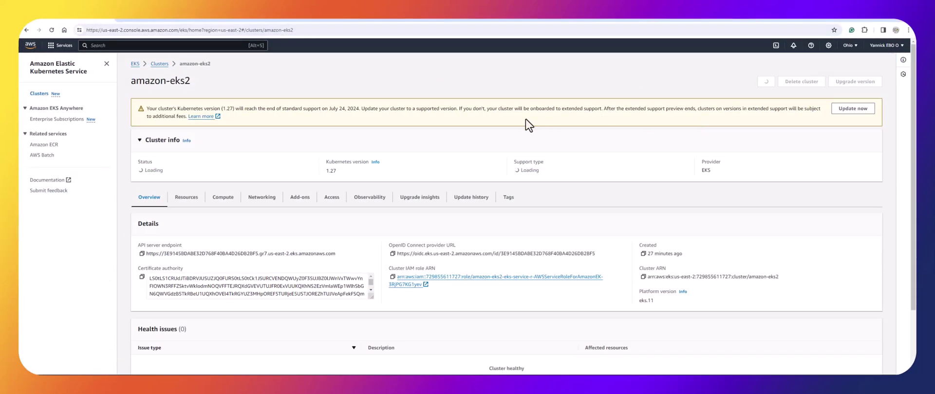
click(44, 96)
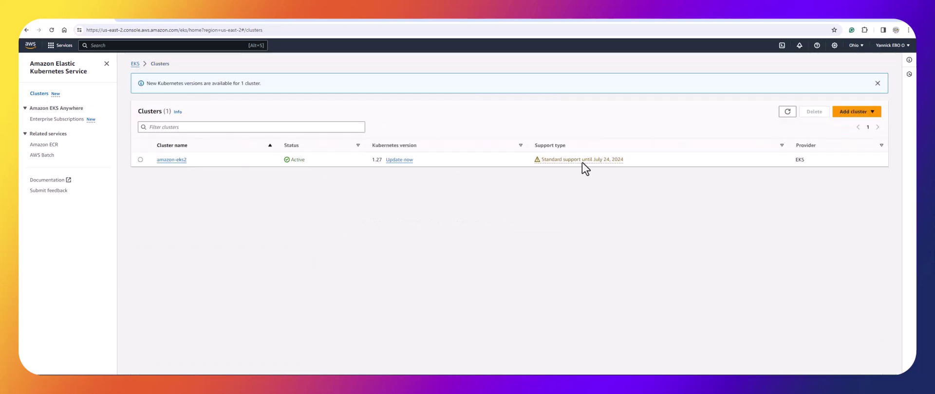
click(788, 112)
click(787, 112)
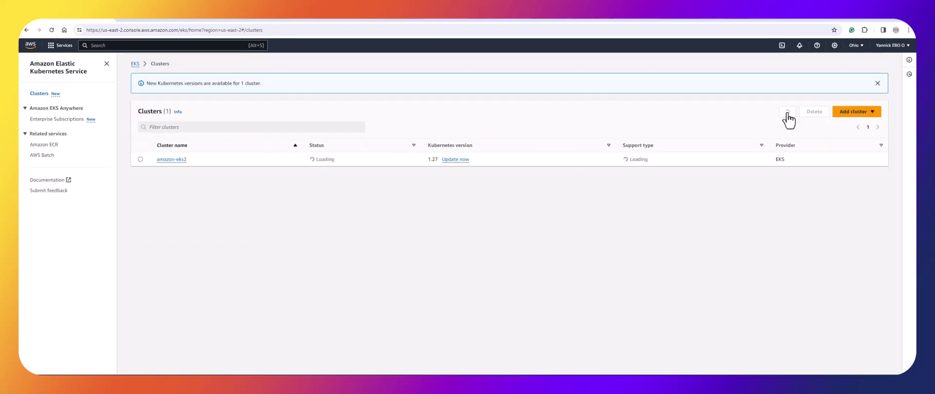
click(787, 112)
click(788, 113)
click(787, 113)
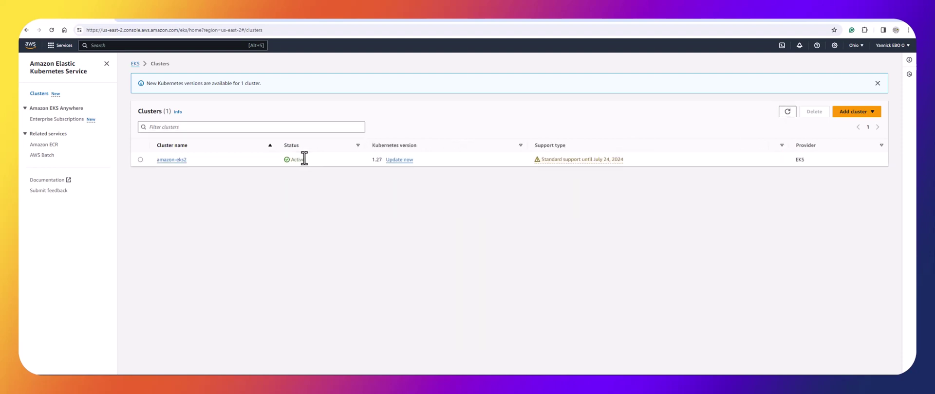
click(787, 112)
click(787, 112)
click(788, 112)
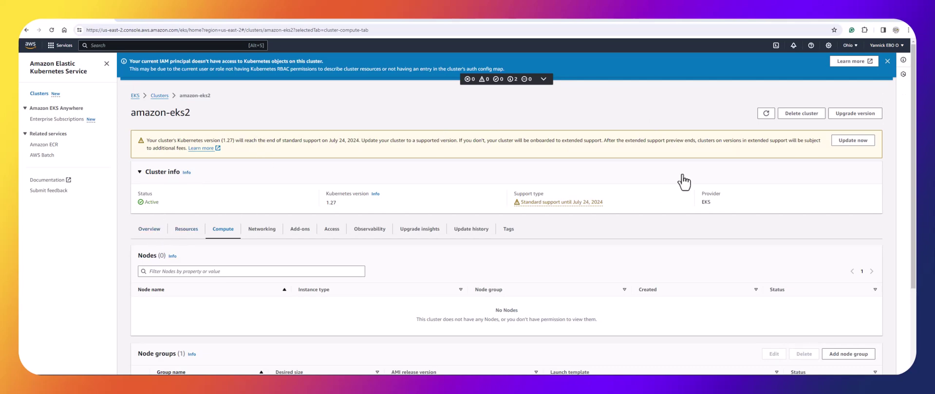
Refresh the amazon-eks2 details in EKS and check its workloads and the status of its compute node group.
click(767, 113)
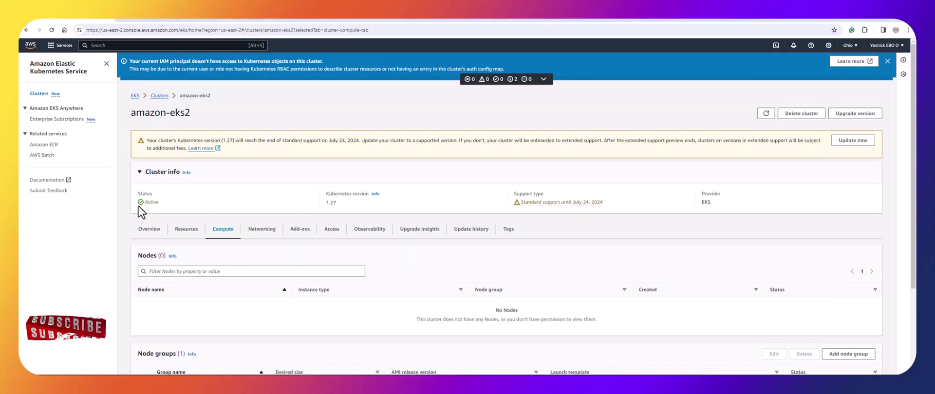
click(149, 230)
scroll(173, 241, down, 3)
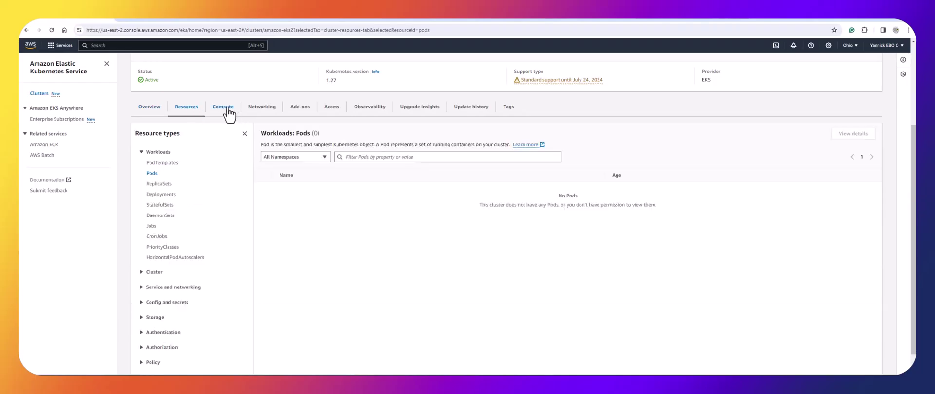
click(229, 116)
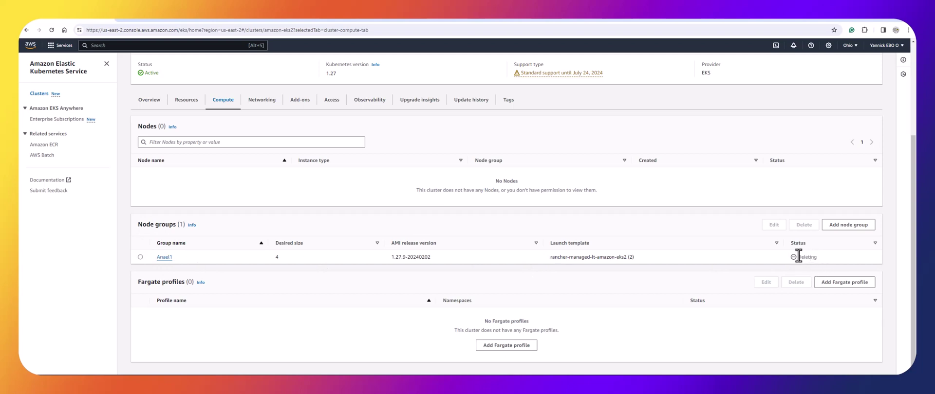
Switch to EC2, open the running instances and remove the running-state filter to check every instance's state.
click(68, 48)
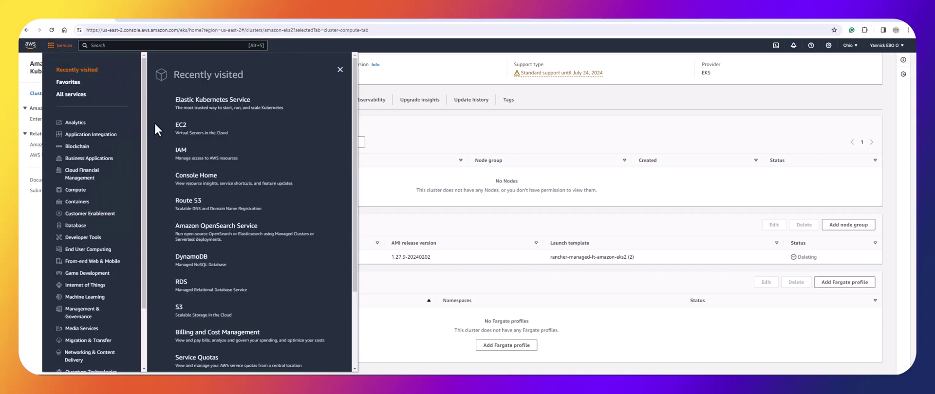
click(183, 128)
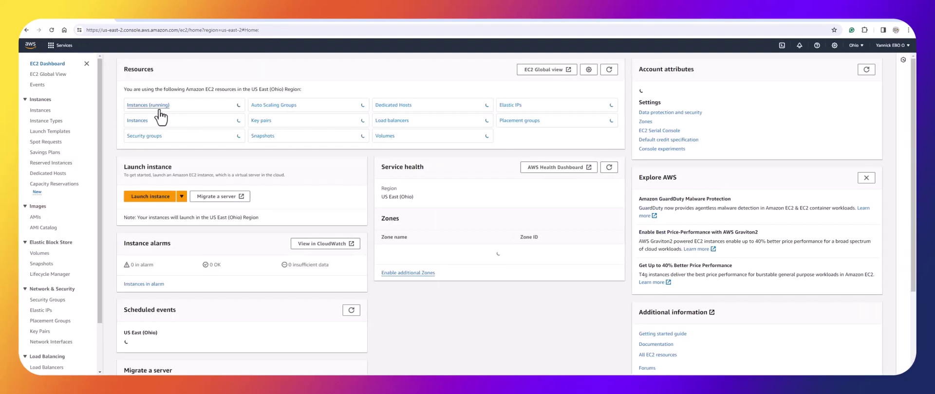
click(154, 106)
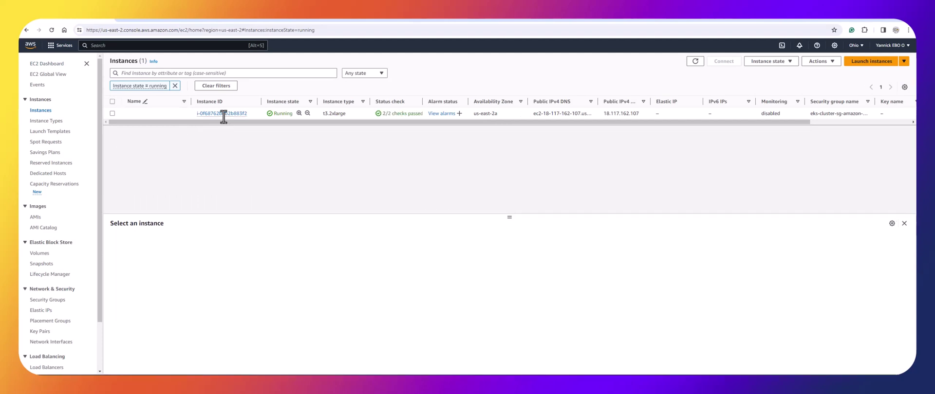
click(175, 86)
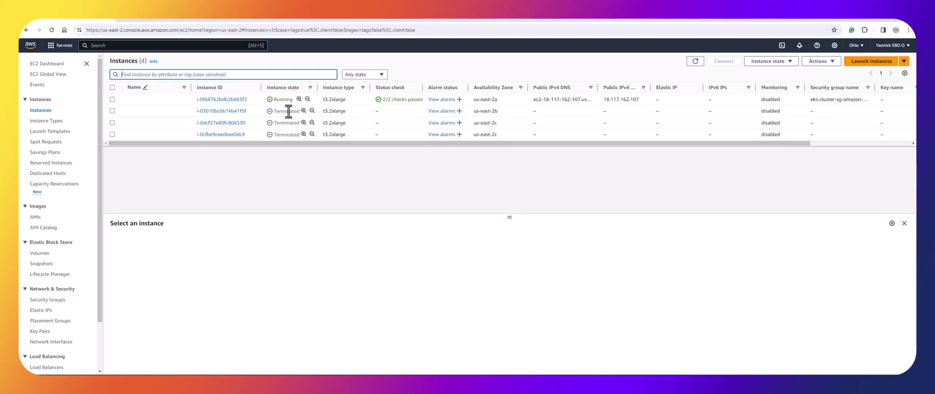
Return to amazon-eks2 in Elastic Kubernetes Service, check its node group status and refresh the cluster details.
click(62, 46)
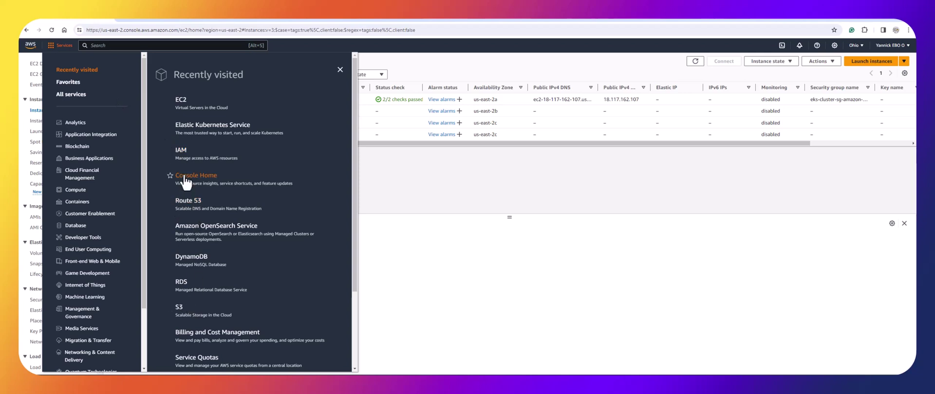
click(205, 138)
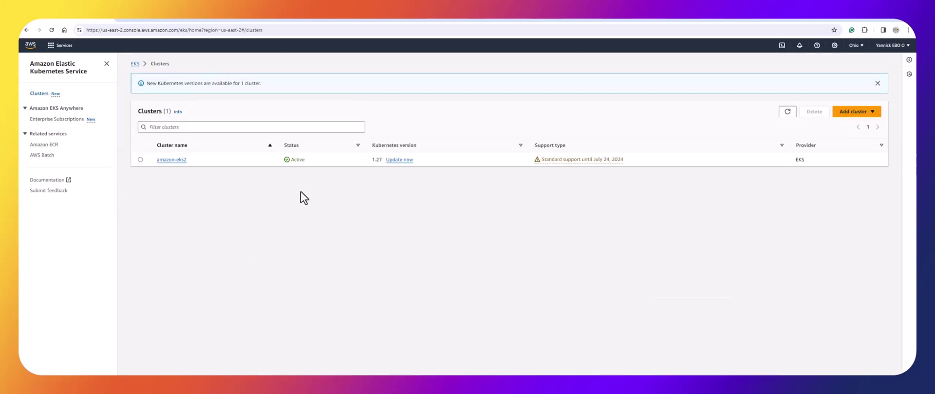
click(171, 160)
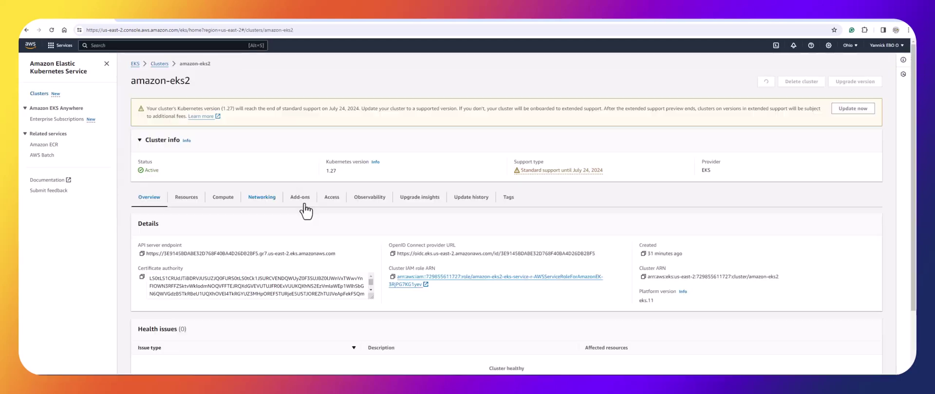
click(222, 230)
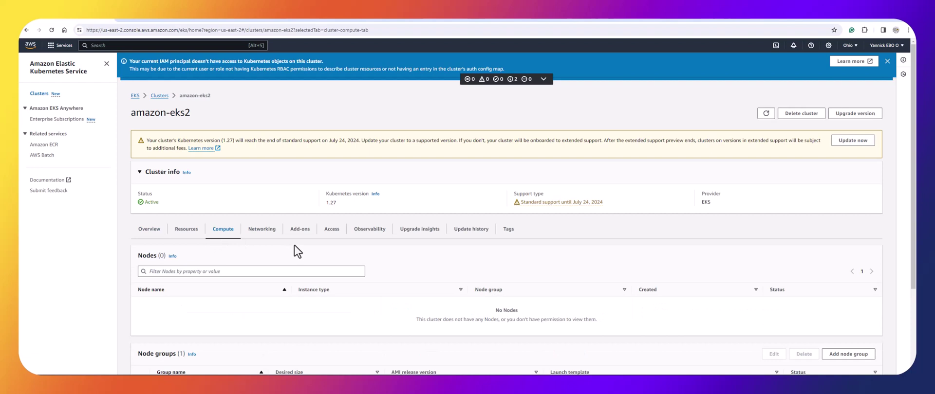
scroll(294, 244, down, 3)
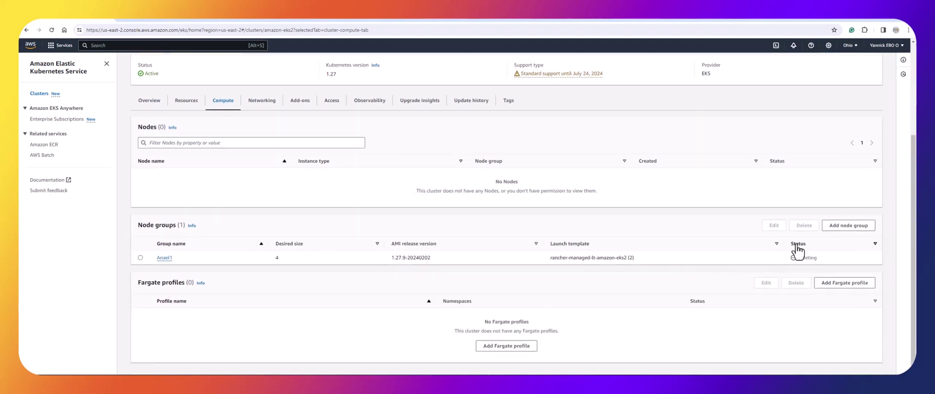
scroll(779, 276, up, 3)
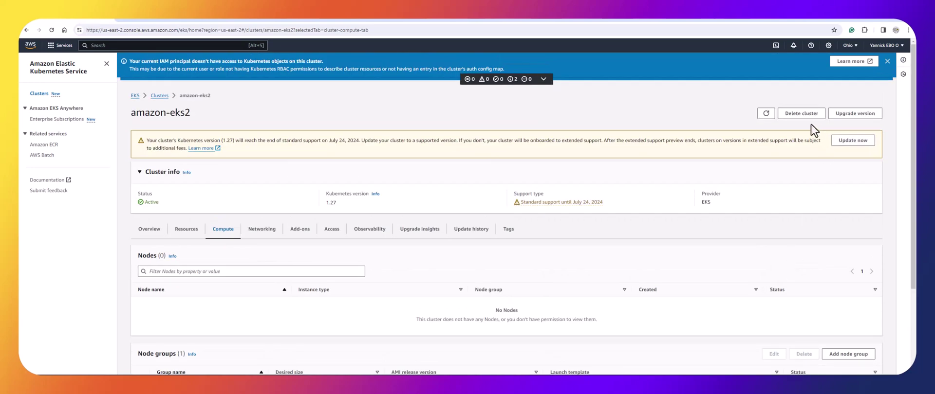
click(766, 113)
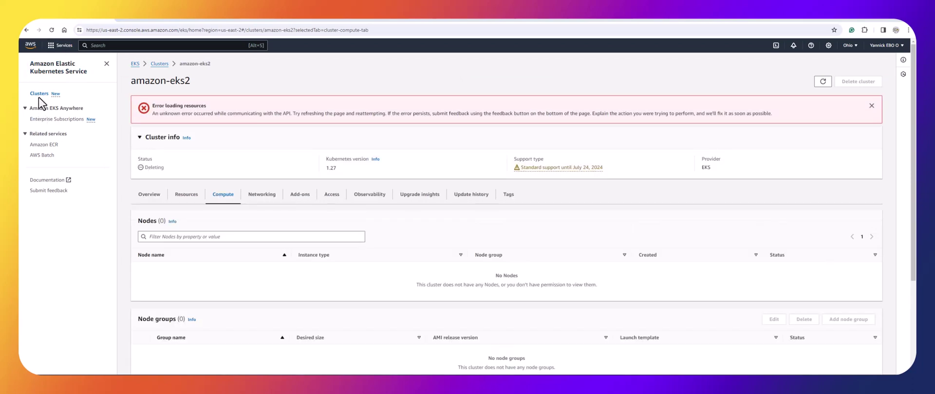
Check the status of amazon-eks2 in the EKS cluster list and the states of all EC2 instances.
click(42, 95)
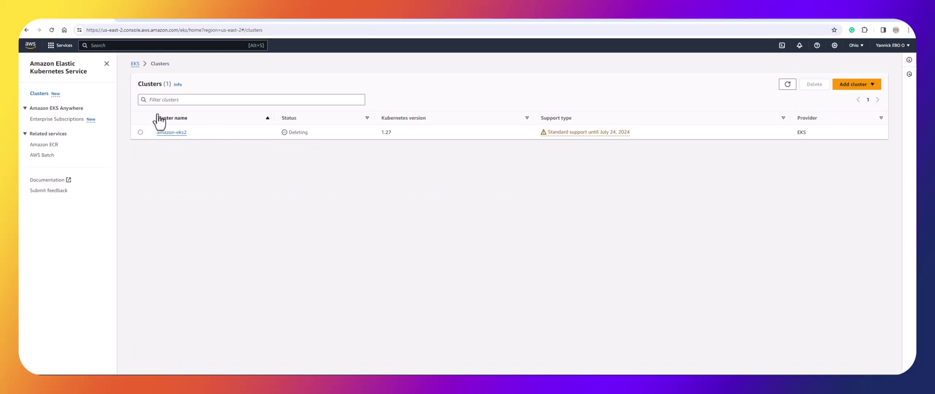
click(68, 47)
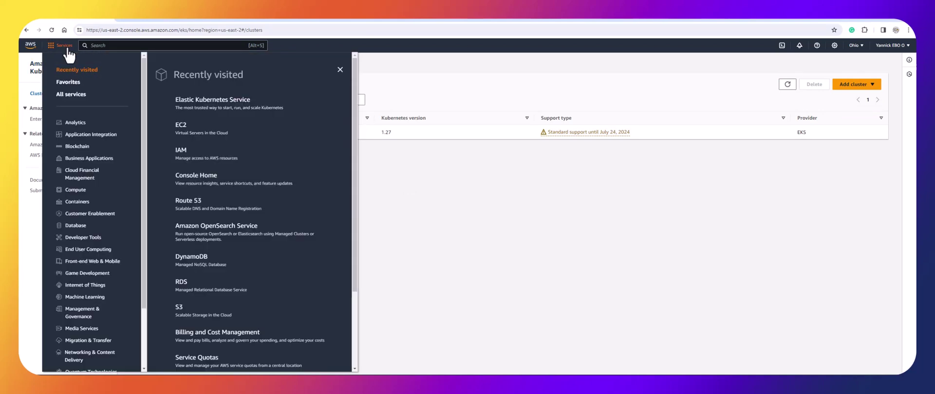
click(180, 125)
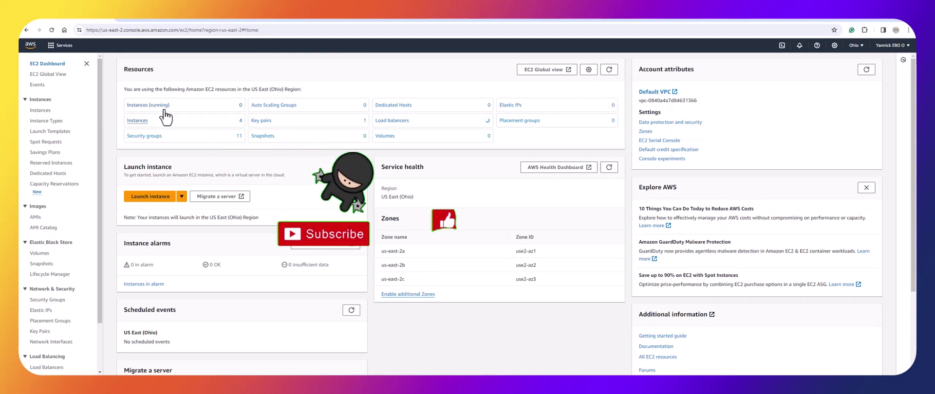
click(137, 120)
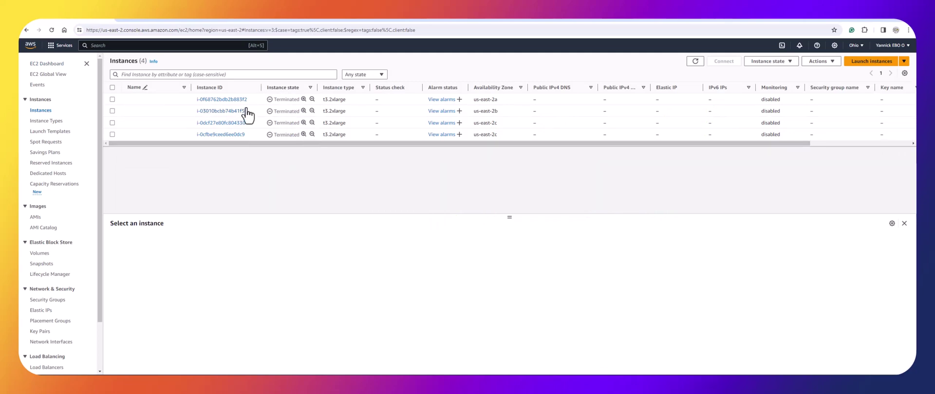
Go back to the Elastic Kubernetes Service cluster list and refresh it to recheck the deletion of amazon-eks2.
click(58, 46)
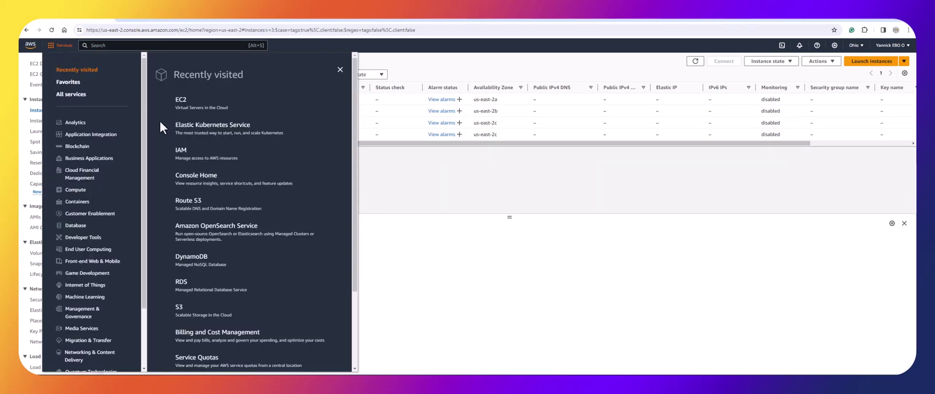
click(195, 126)
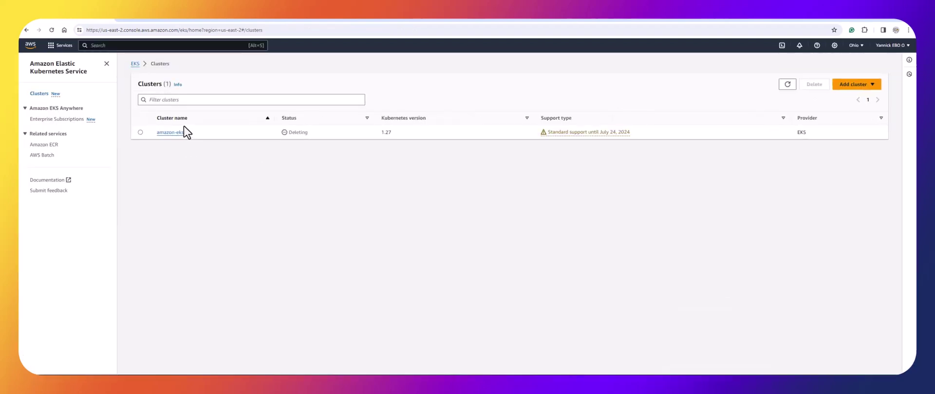
click(791, 86)
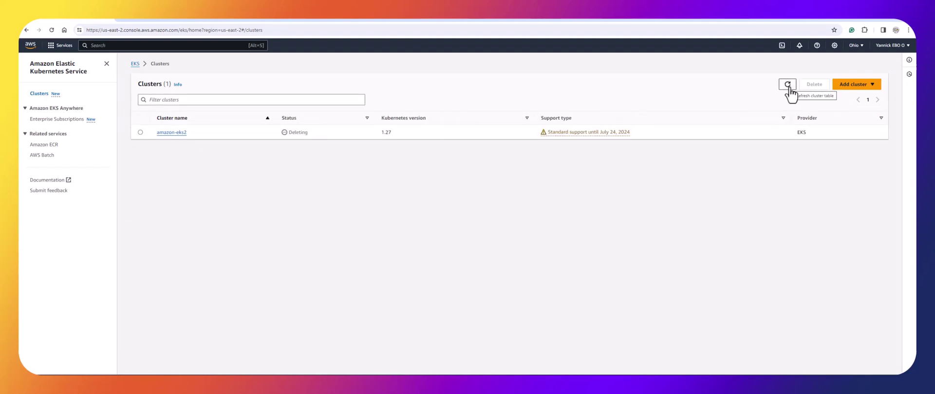